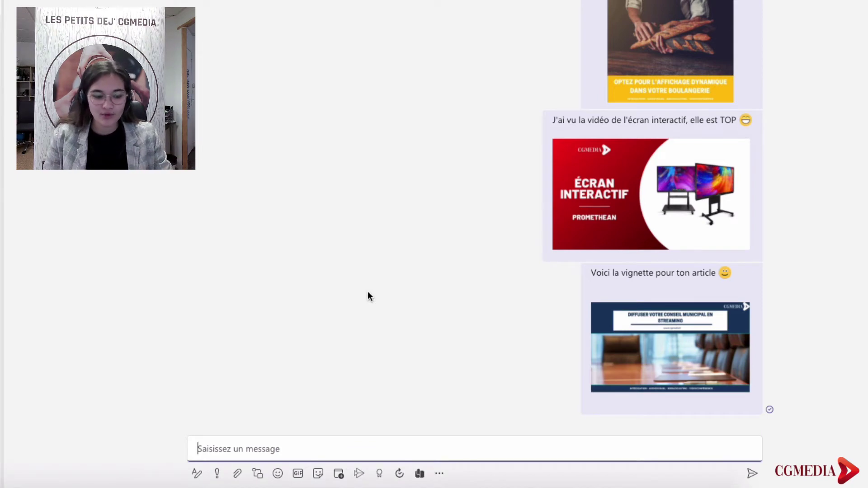
# Send the message "Coucou," in the chat
pyautogui.write('Coucou,')
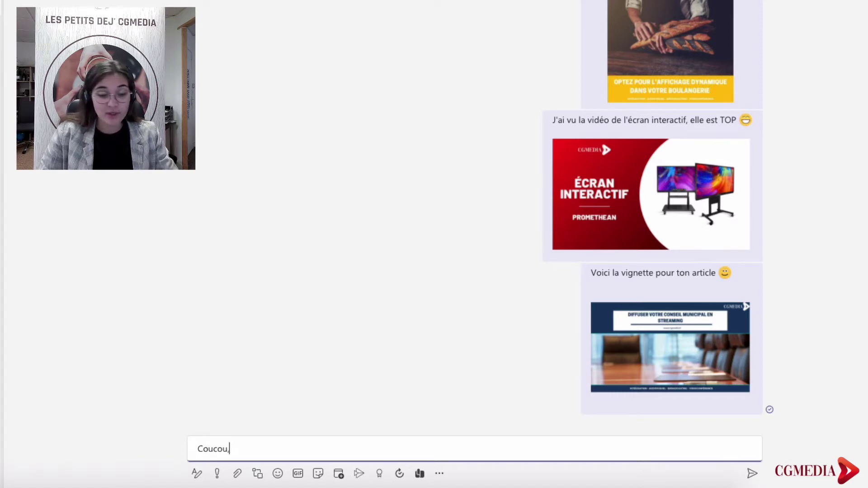
pyautogui.press('Return')
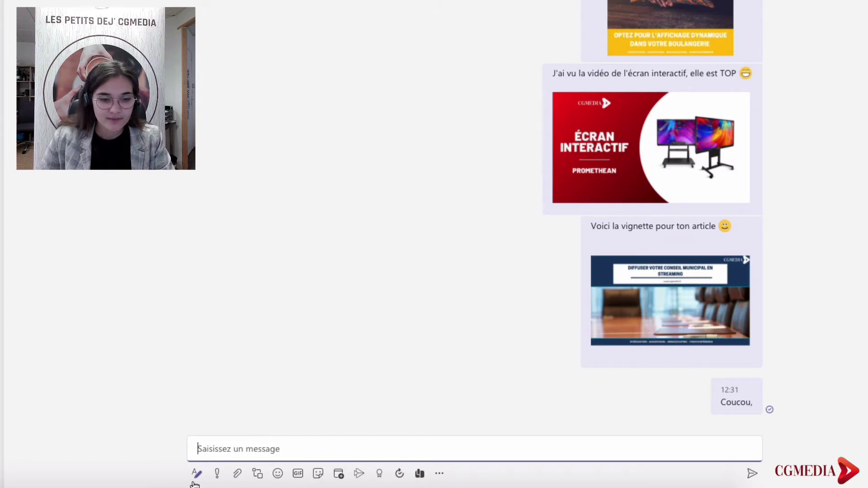
# Expand the message box with its formatting options and paste the copied Latin placeholder paragraphs into it
pyautogui.click(197, 474)
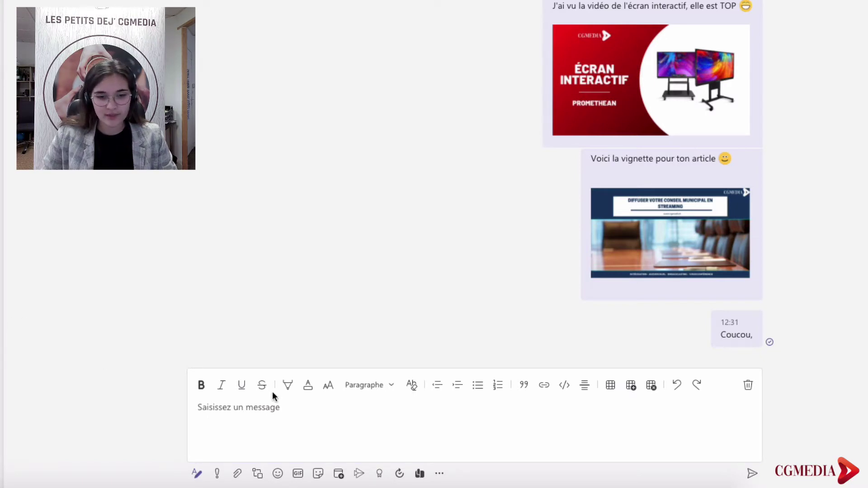
pyautogui.click(263, 416)
pyautogui.hotkey('ctrl', 'v')
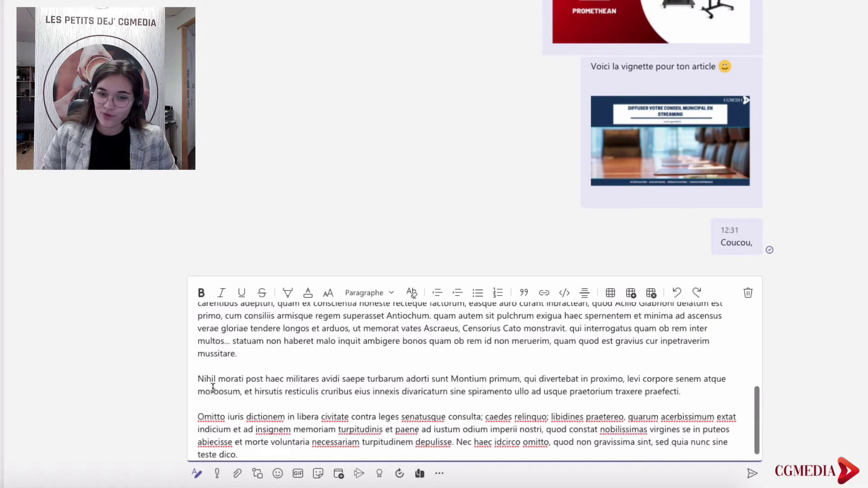
# Format the whole first paragraph, beginning "Ut enim quisque", as bold, italic, underlined and struck through
pyautogui.scroll(5, 212, 398)
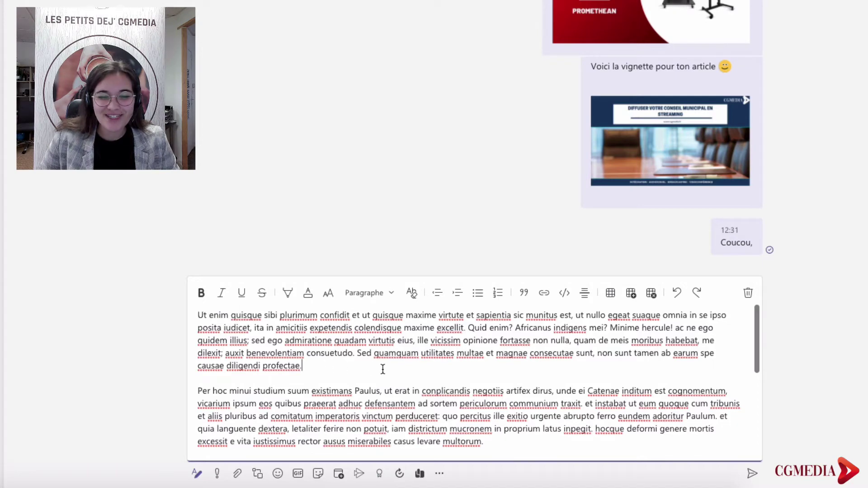
pyautogui.moveTo(327, 372); pyautogui.dragTo(161, 293)
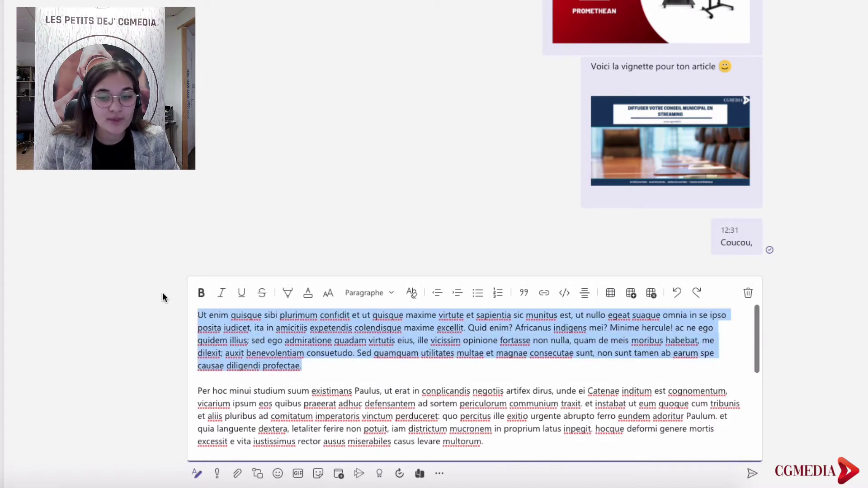
pyautogui.click(200, 298)
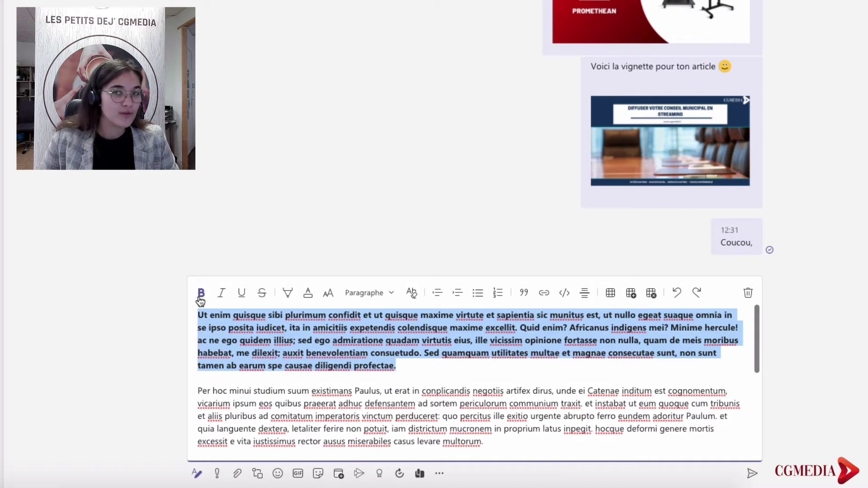
pyautogui.click(221, 294)
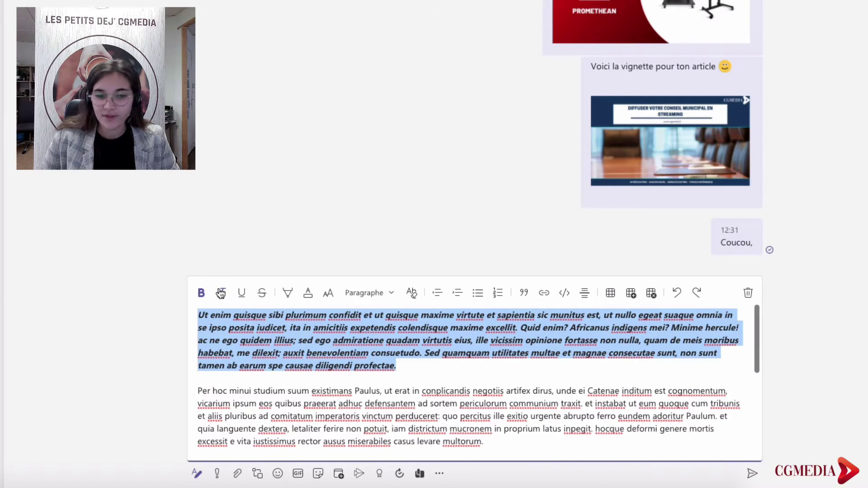
pyautogui.click(245, 296)
pyautogui.click(265, 299)
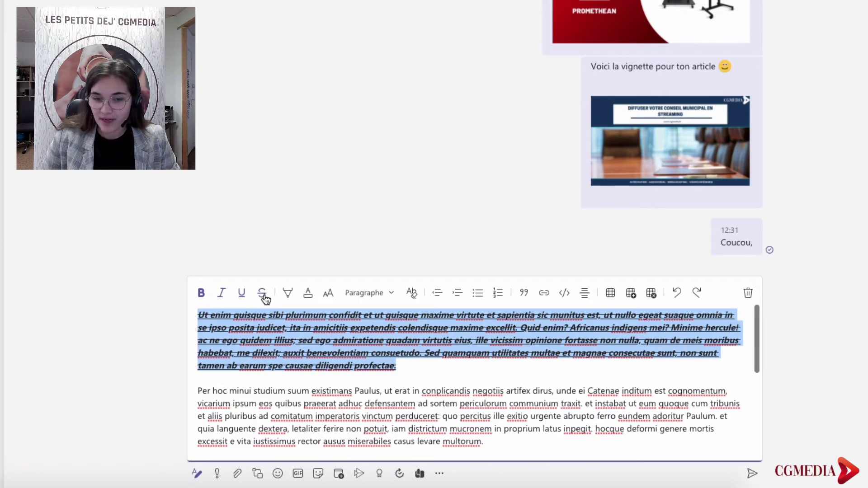
pyautogui.click(450, 383)
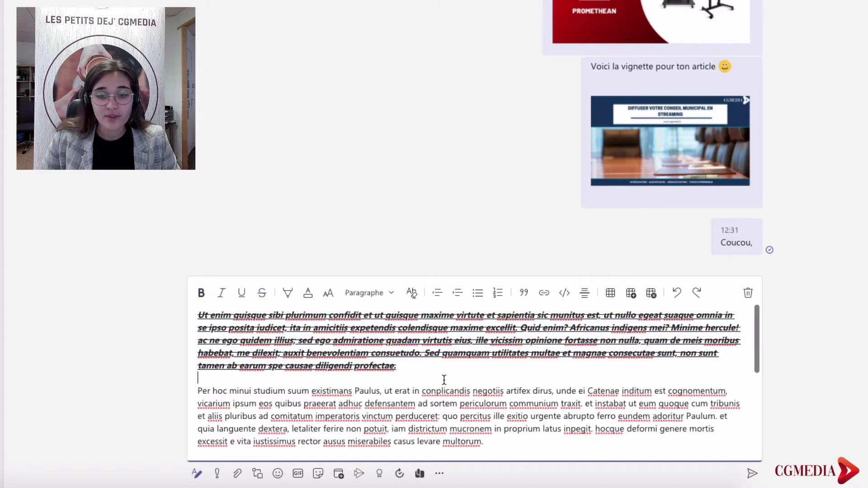
# Highlight the words "Per hoc minui studium suum" at the start of the second paragraph in light pink
pyautogui.scroll(-1, 452, 389)
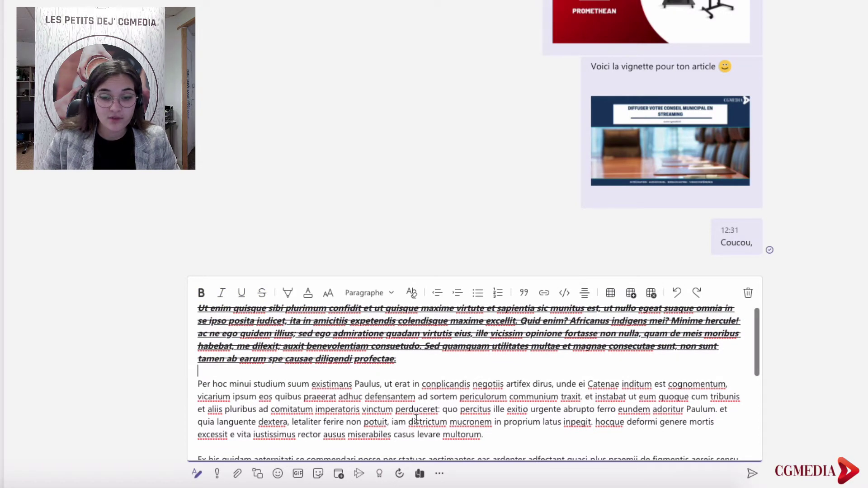
pyautogui.scroll(-1, 425, 416)
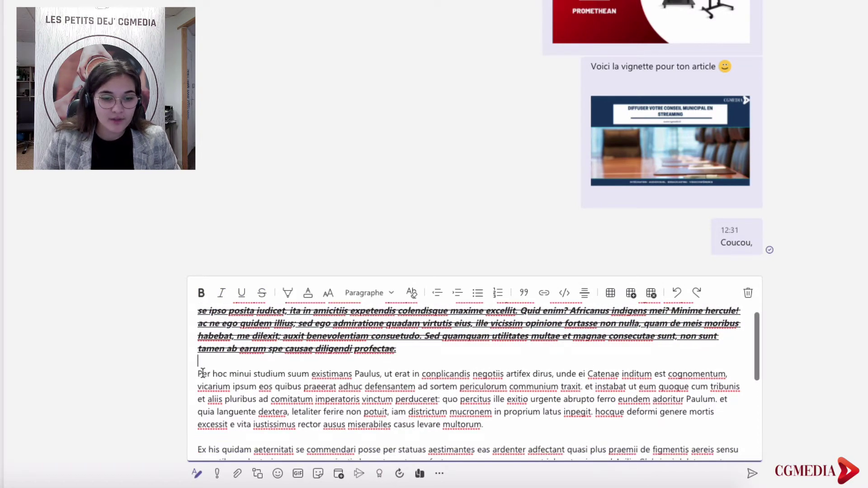
pyautogui.moveTo(198, 374); pyautogui.dragTo(312, 374)
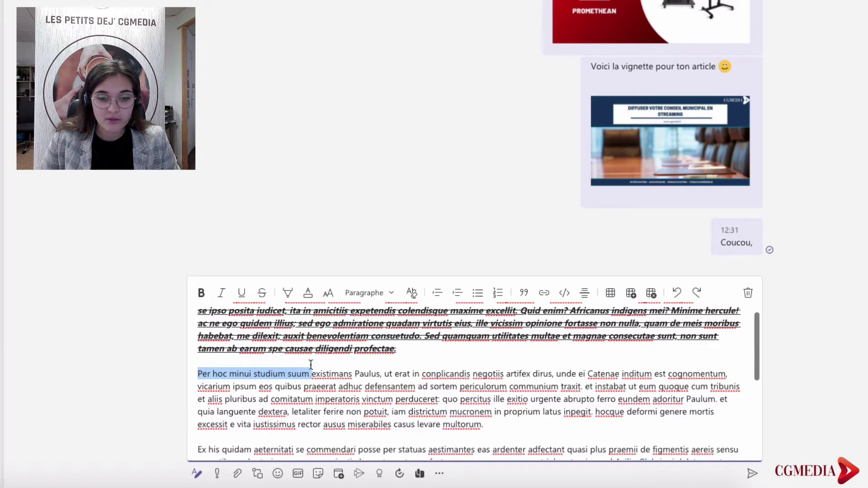
pyautogui.click(289, 295)
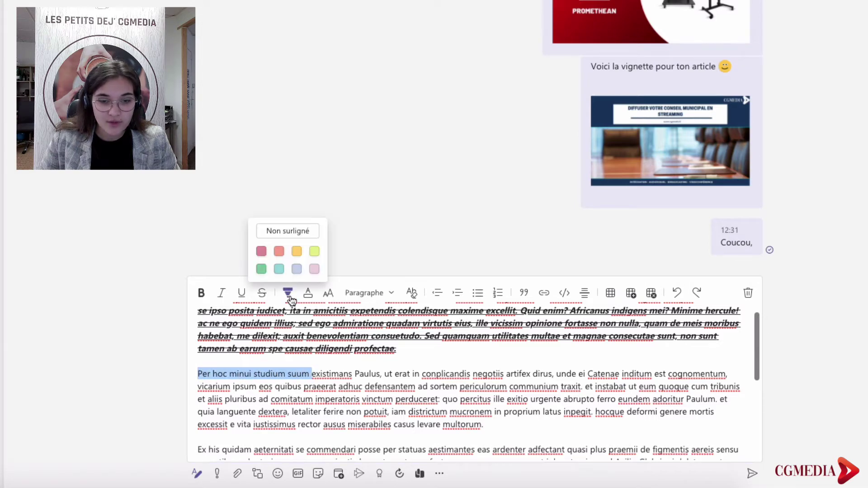
pyautogui.click(315, 270)
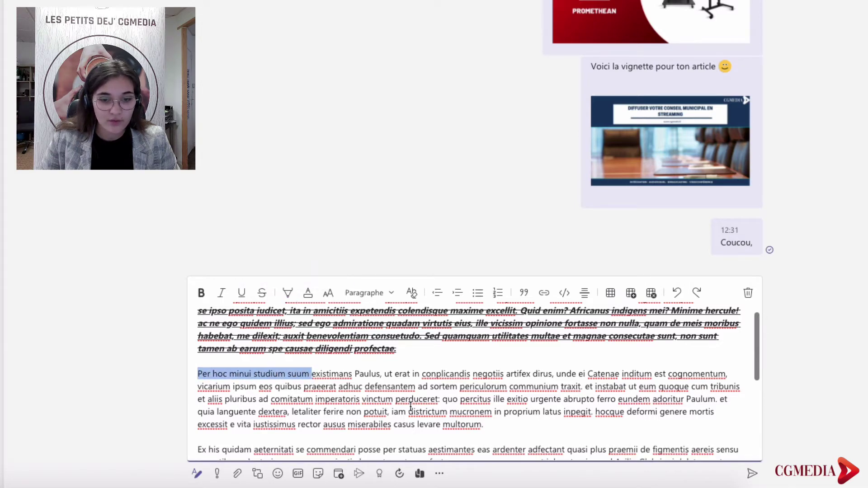
# Remove the highlighting from the words "studium suum" in the second paragraph
pyautogui.moveTo(312, 374); pyautogui.dragTo(253, 373)
pyautogui.click(287, 297)
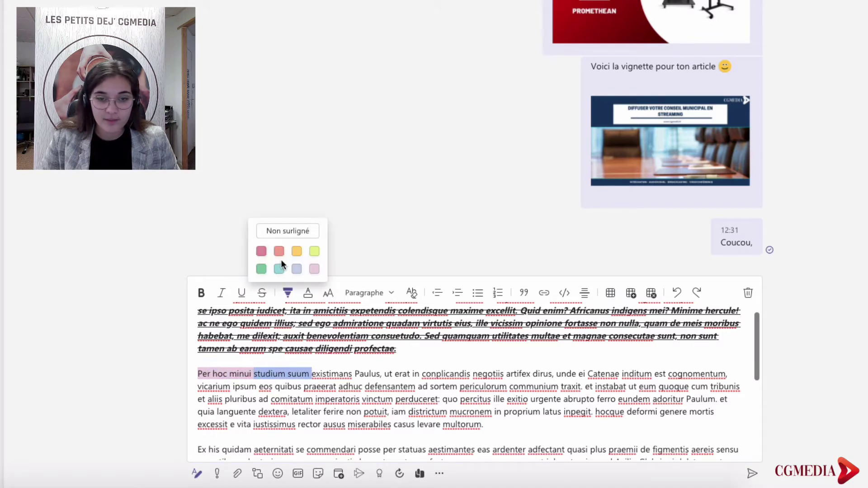
pyautogui.click(275, 234)
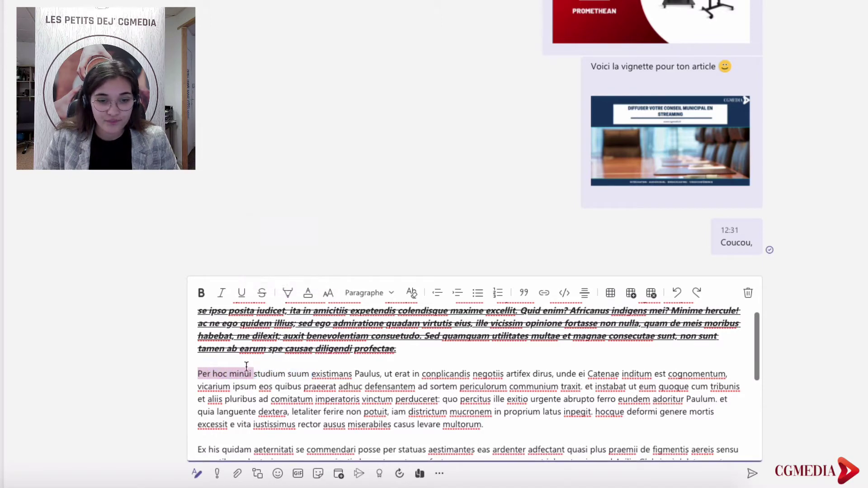
# Set the font colour of "existimans Paulus, ut erat in conplicandis negotiis" in the second paragraph to yellow
pyautogui.doubleClick(333, 374)
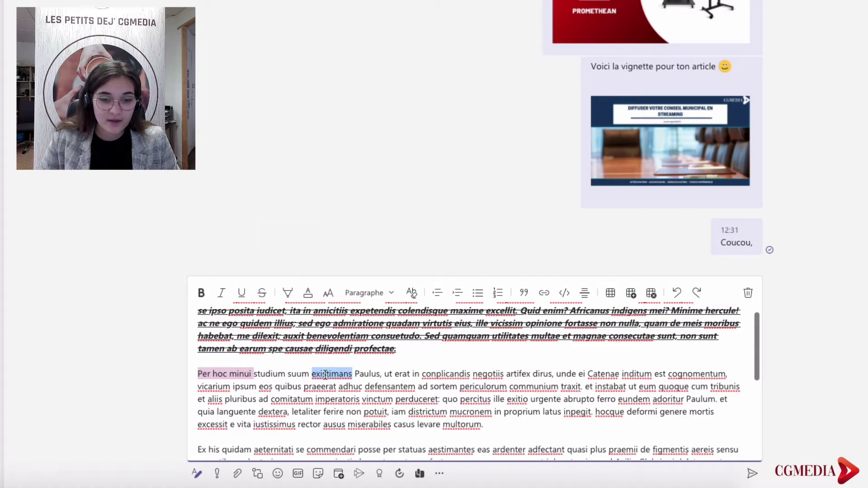
pyautogui.moveTo(326, 375); pyautogui.dragTo(506, 373)
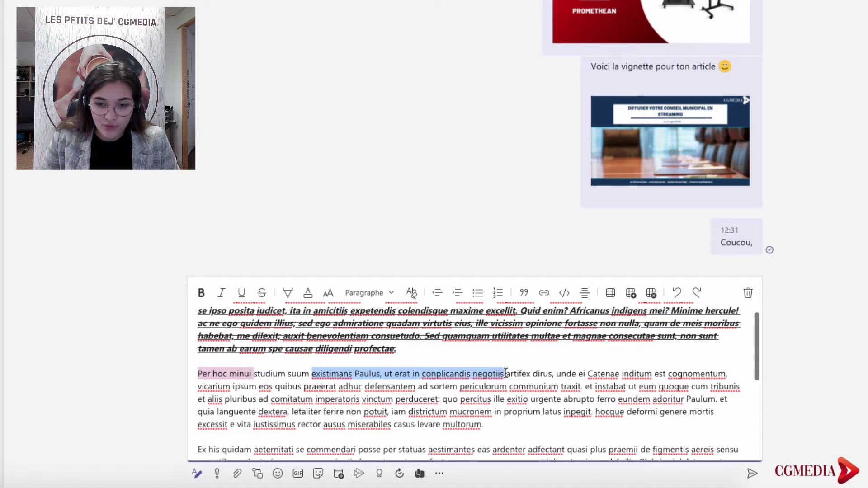
pyautogui.click(309, 298)
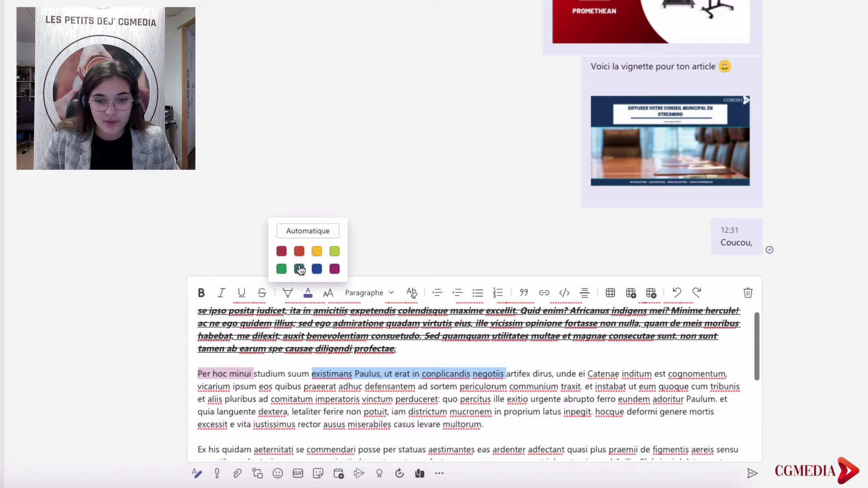
pyautogui.click(317, 251)
pyautogui.click(584, 406)
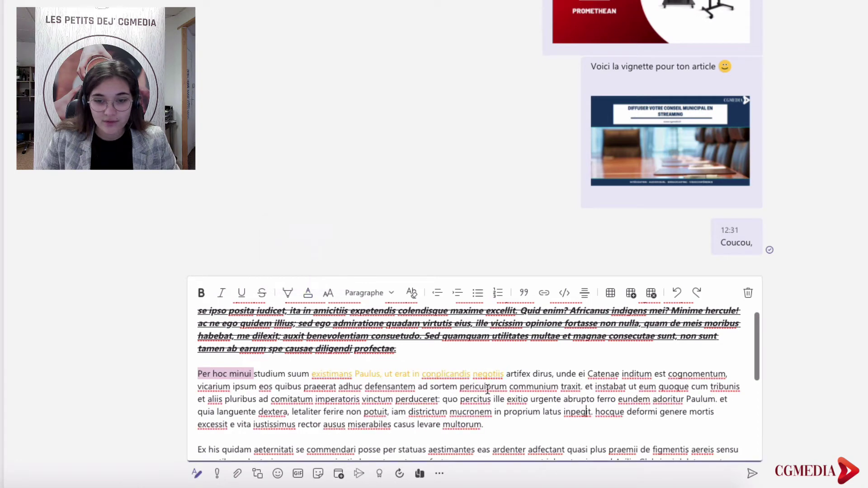
pyautogui.moveTo(503, 376); pyautogui.dragTo(321, 374)
pyautogui.click(518, 402)
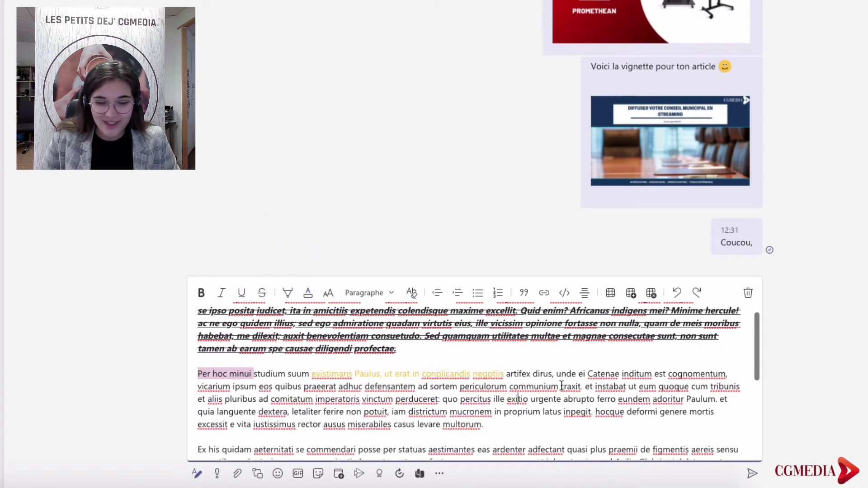
# Set the font size of "unde ei Catenae" in the second paragraph to Petite
pyautogui.moveTo(556, 374); pyautogui.dragTo(621, 374)
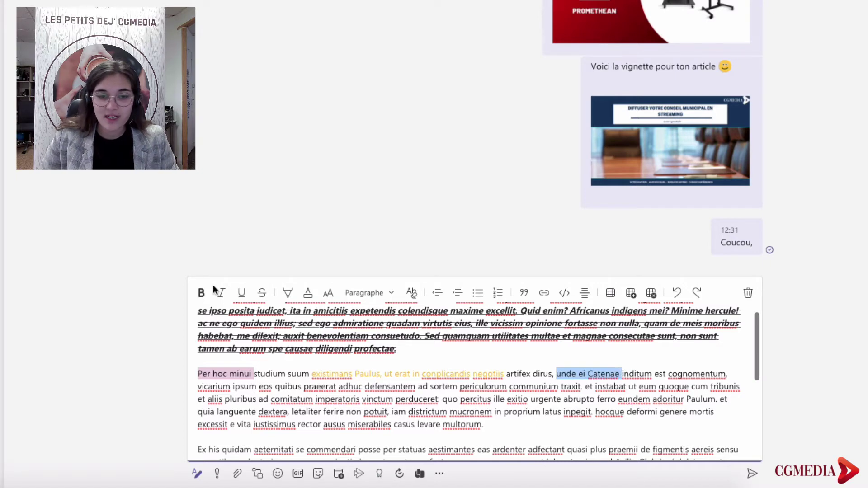
pyautogui.click(328, 295)
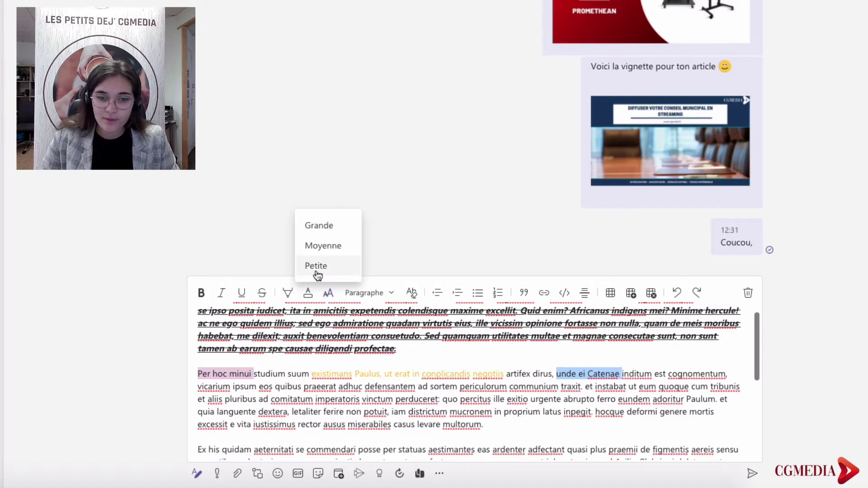
pyautogui.click(316, 268)
# Set the font size of "cognomentum, vicarium" in the second paragraph to Grande
pyautogui.moveTo(645, 374); pyautogui.dragTo(734, 369)
pyautogui.click(328, 294)
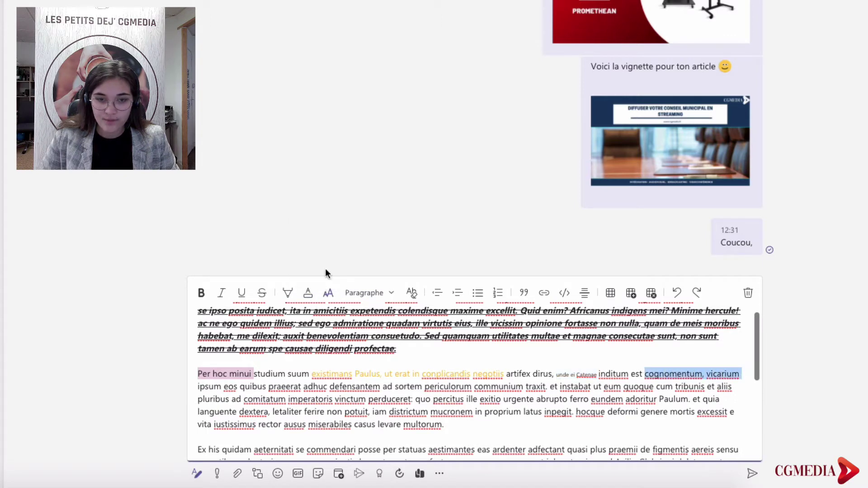
pyautogui.click(324, 231)
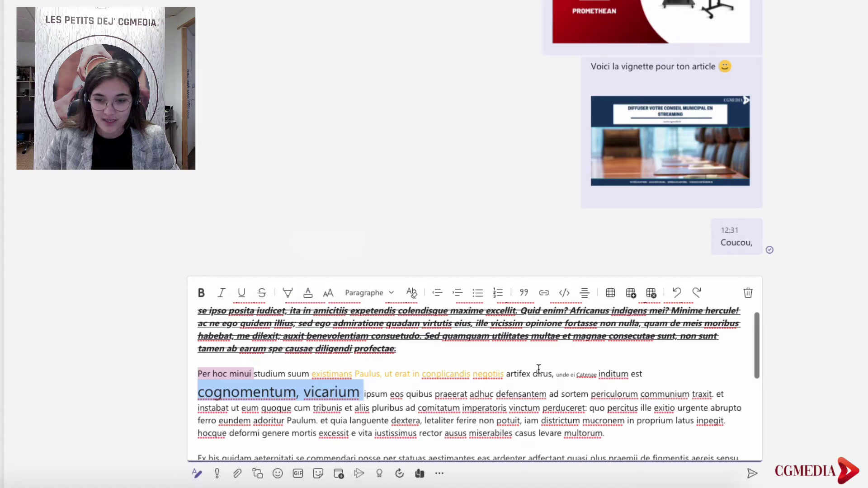
pyautogui.click(395, 400)
# Select the third paragraph, beginning "Ex his quidam", and view the available paragraph styles without applying one
pyautogui.scroll(-3, 394, 401)
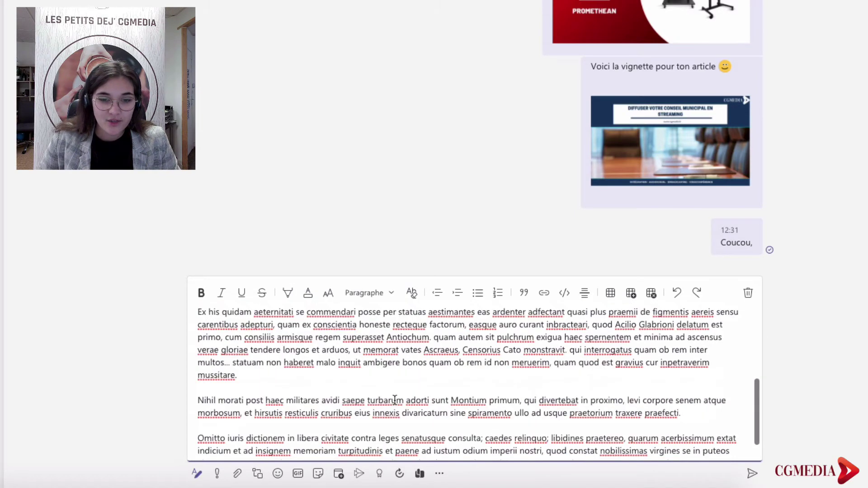
pyautogui.scroll(3, 395, 400)
pyautogui.scroll(-1, 202, 397)
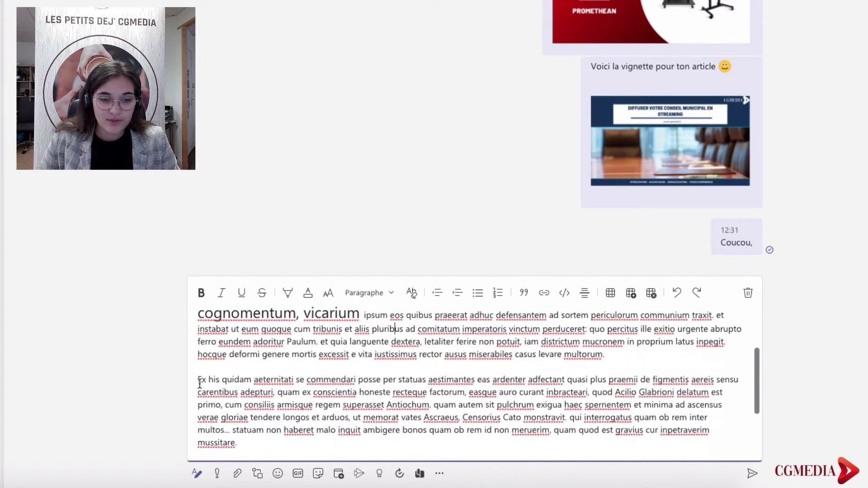
pyautogui.moveTo(199, 384); pyautogui.dragTo(260, 442)
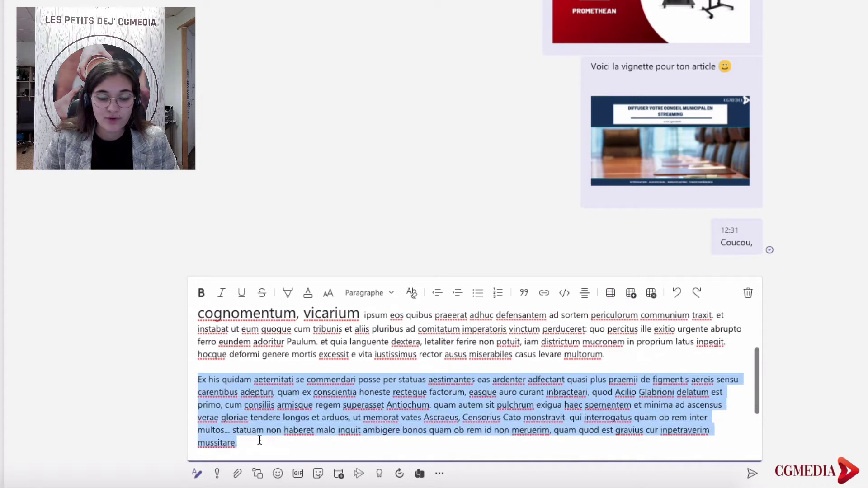
pyautogui.click(387, 299)
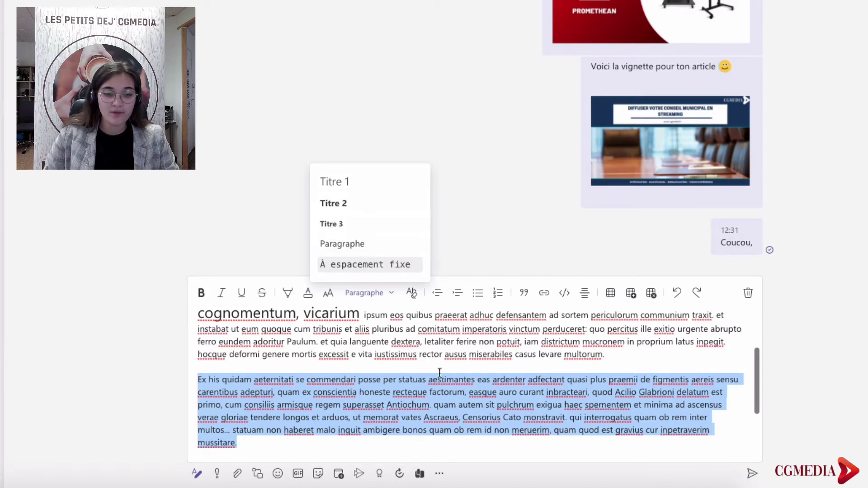
pyautogui.click(274, 442)
# Clear all formatting from the first two paragraphs of the message
pyautogui.scroll(4, 363, 366)
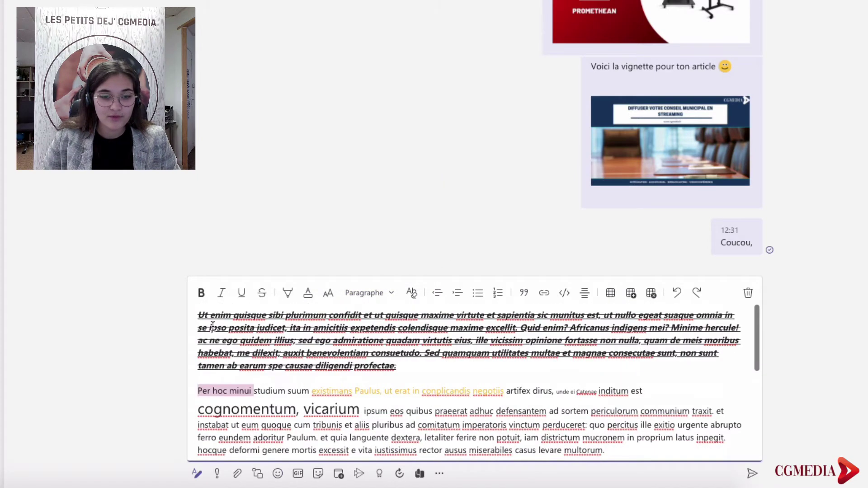
pyautogui.moveTo(198, 315); pyautogui.dragTo(620, 380)
pyautogui.scroll(3, 615, 384)
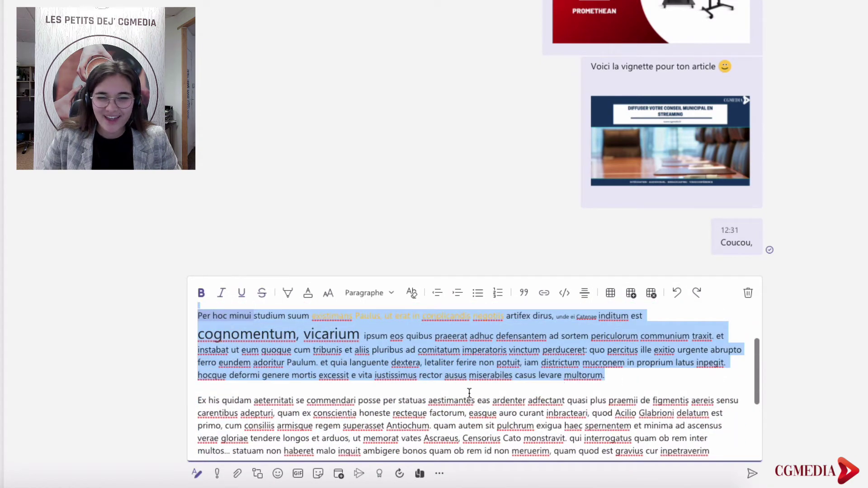
pyautogui.scroll(3, 470, 393)
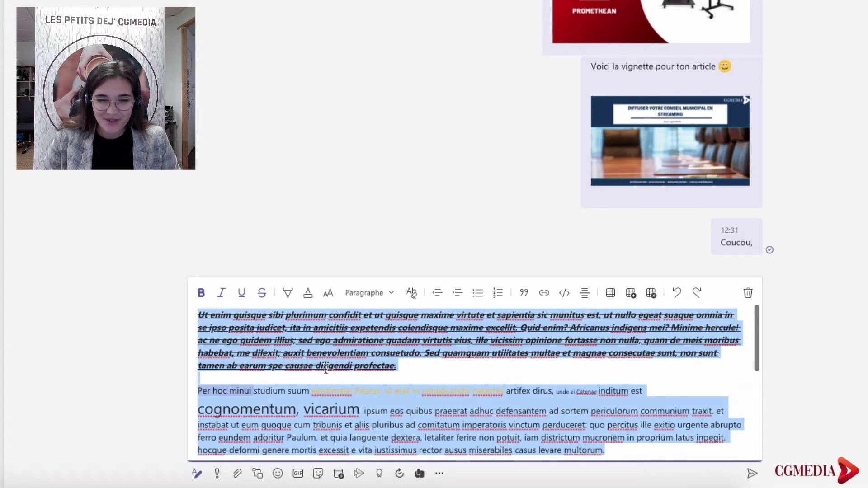
pyautogui.click(411, 295)
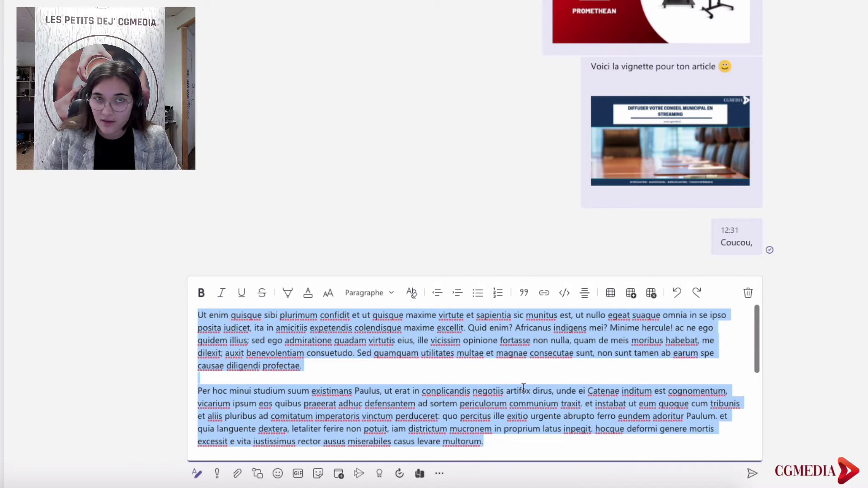
pyautogui.click(410, 365)
pyautogui.scroll(-5, 482, 425)
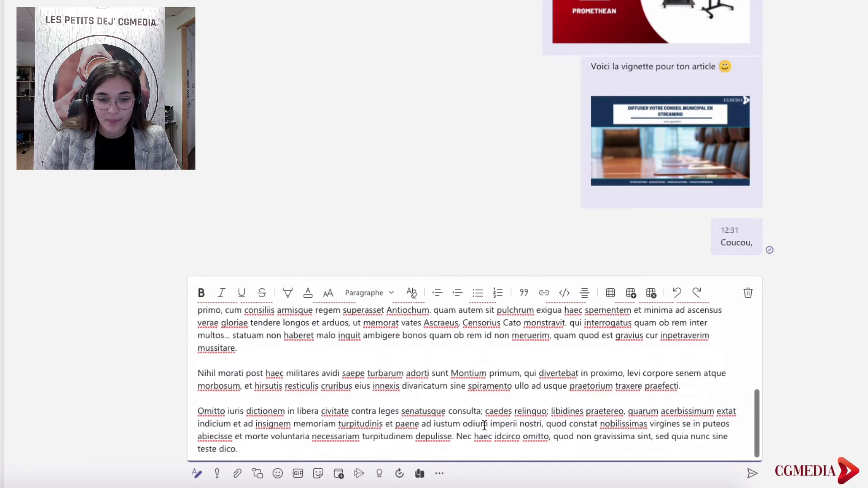
# Increase the indent of the first paragraph, beginning "Ut enim quisque", by three levels
pyautogui.scroll(5, 483, 424)
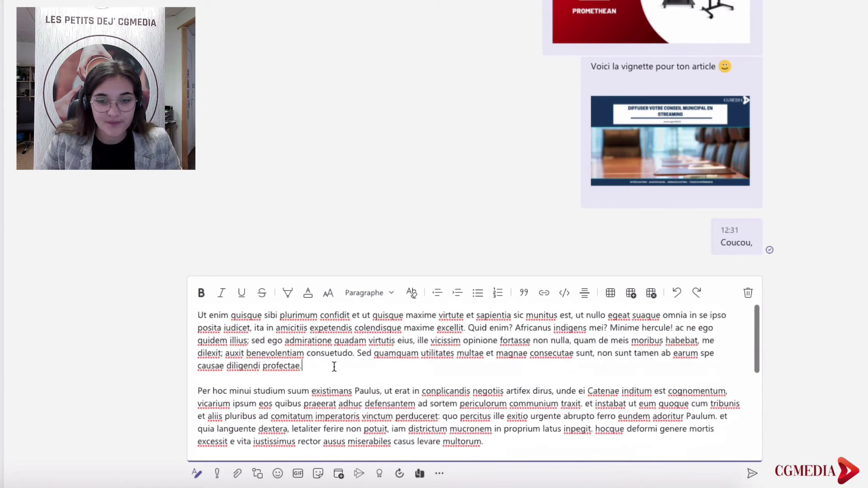
pyautogui.moveTo(328, 370); pyautogui.dragTo(199, 316)
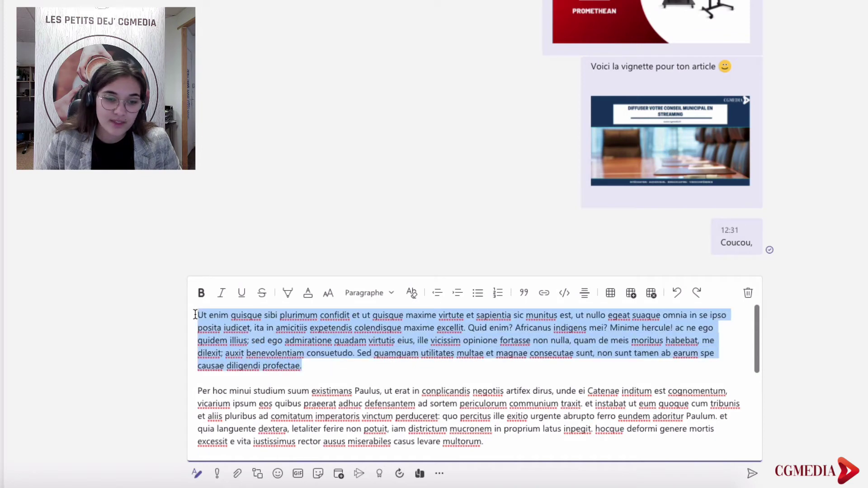
pyautogui.click(459, 299)
pyautogui.click(460, 300)
pyautogui.click(460, 299)
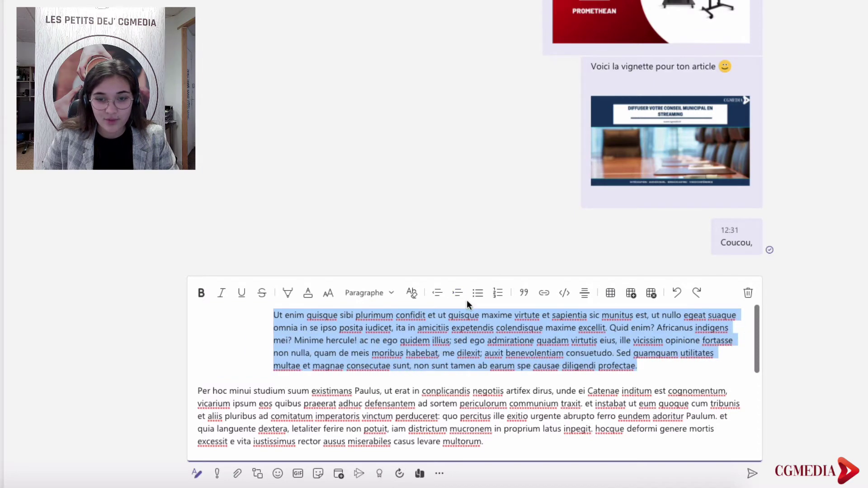
# Decrease the indent of the first paragraph by three levels, back to the message margin
pyautogui.click(440, 299)
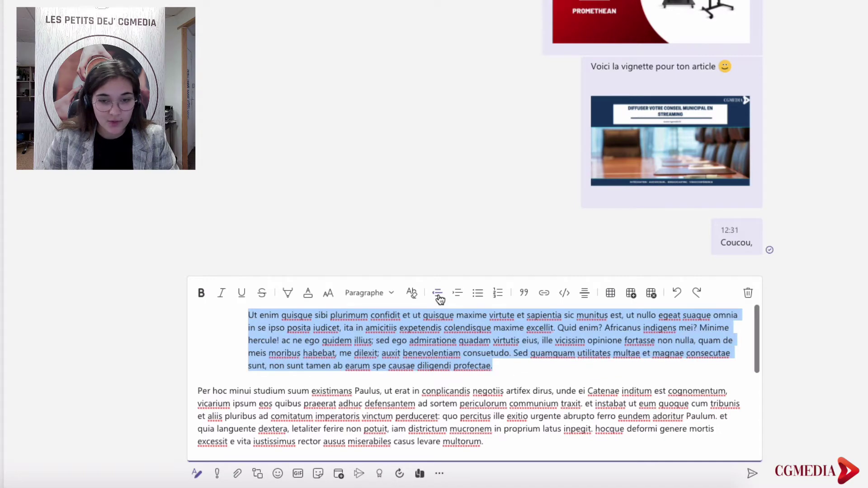
pyautogui.click(439, 299)
pyautogui.click(440, 299)
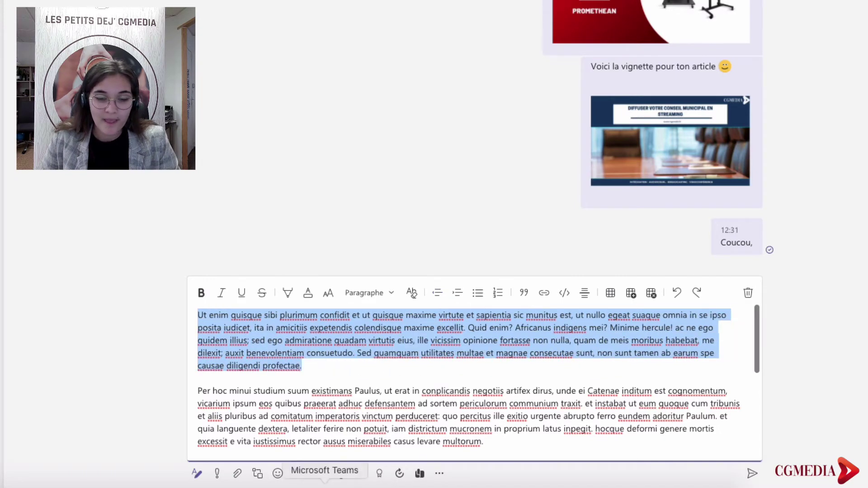
# Add a bulleted list below the last paragraph with the items "coucou" and "bonjour", and end the list
pyautogui.scroll(-5, 303, 428)
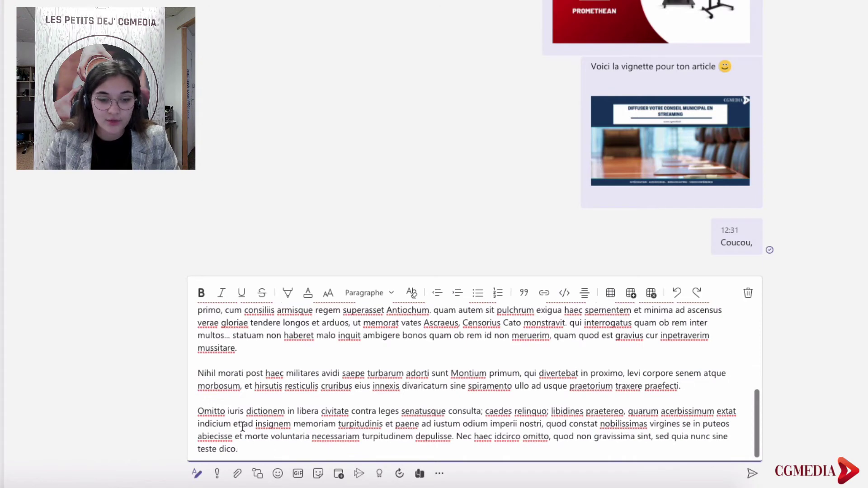
pyautogui.press('Return')
pyautogui.press('Return')
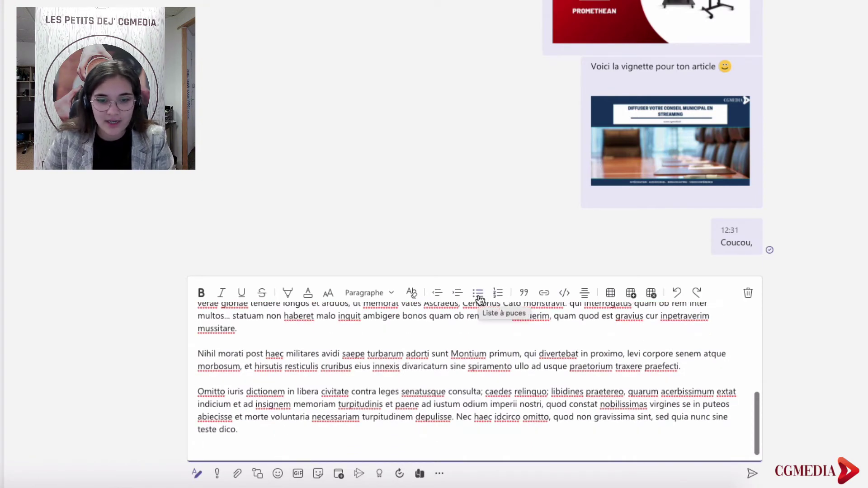
pyautogui.click(479, 297)
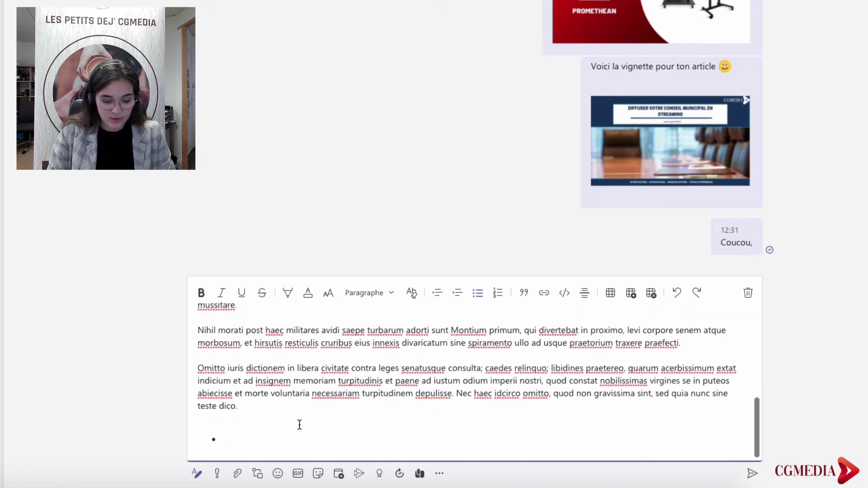
pyautogui.write('cou')
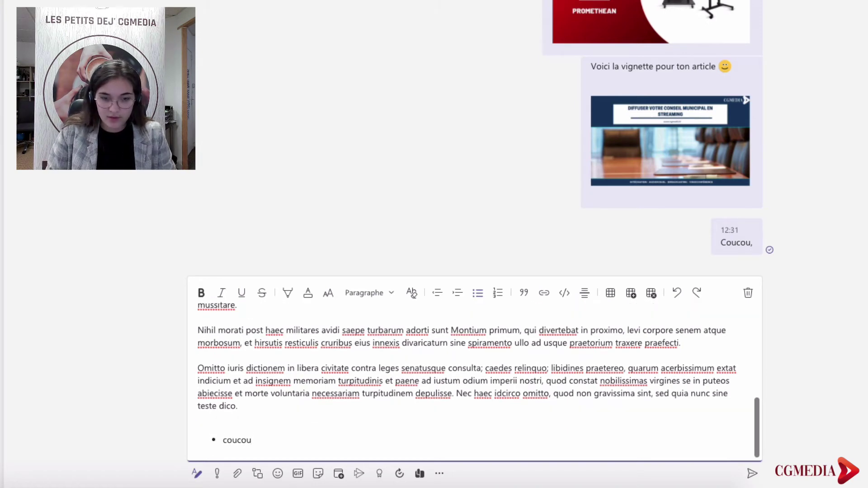
pyautogui.write(' bonjour')
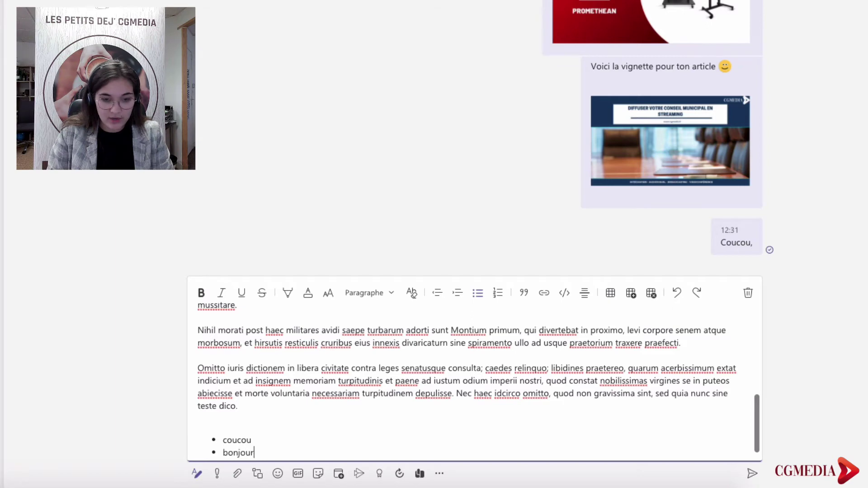
pyautogui.press('Return')
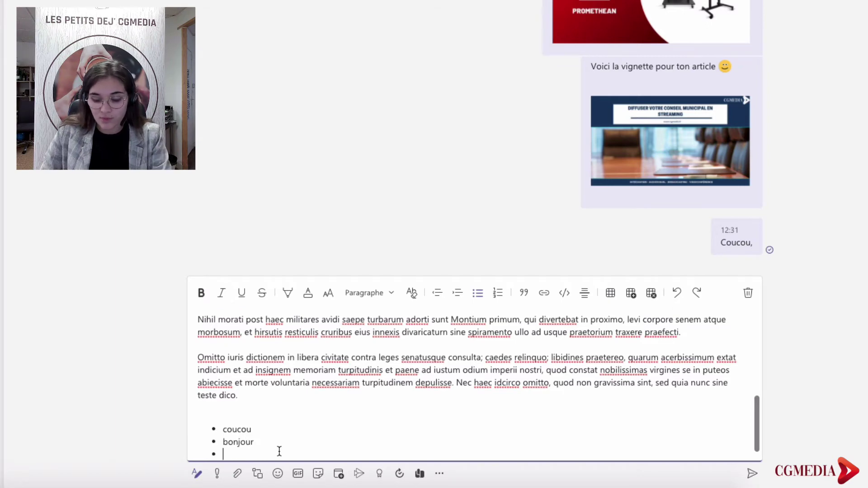
pyautogui.press('Return')
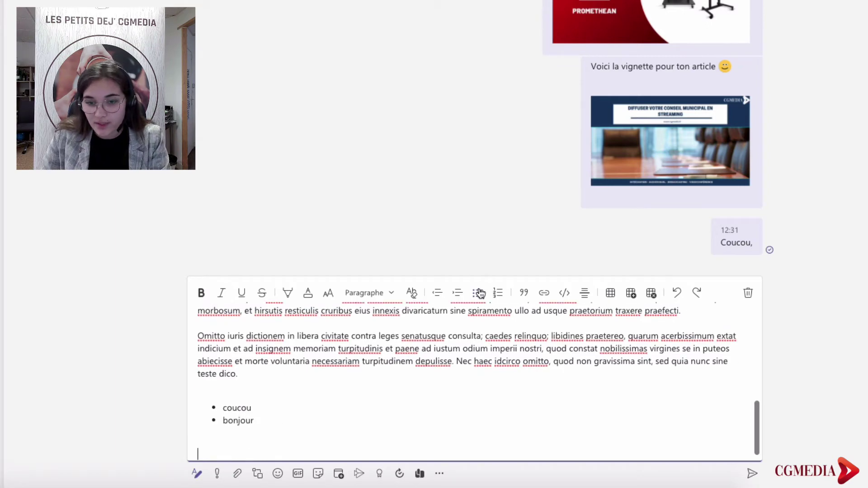
# Add a numbered list of three first names below the bulleted list, and end the list
pyautogui.scroll(1, 336, 390)
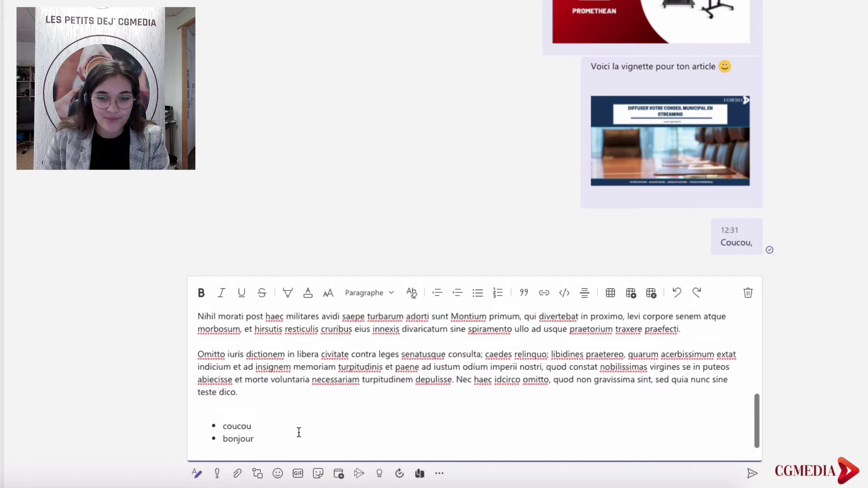
pyautogui.scroll(-1, 299, 433)
pyautogui.click(499, 295)
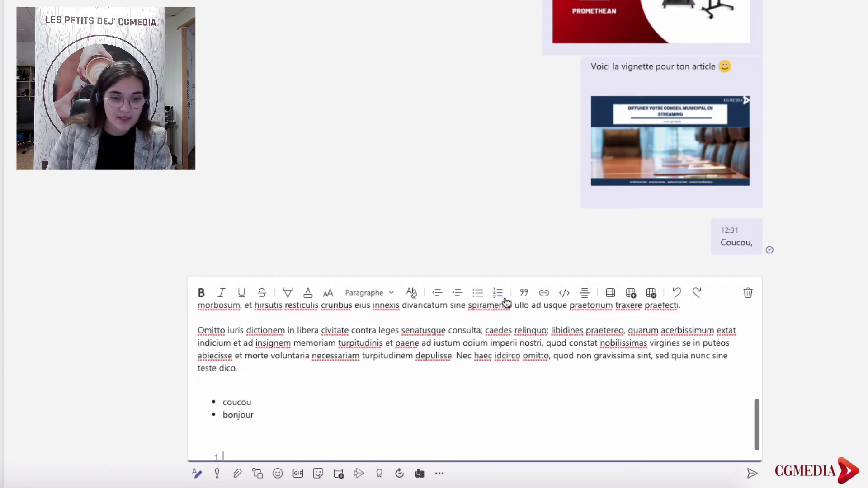
pyautogui.scroll(-1, 414, 353)
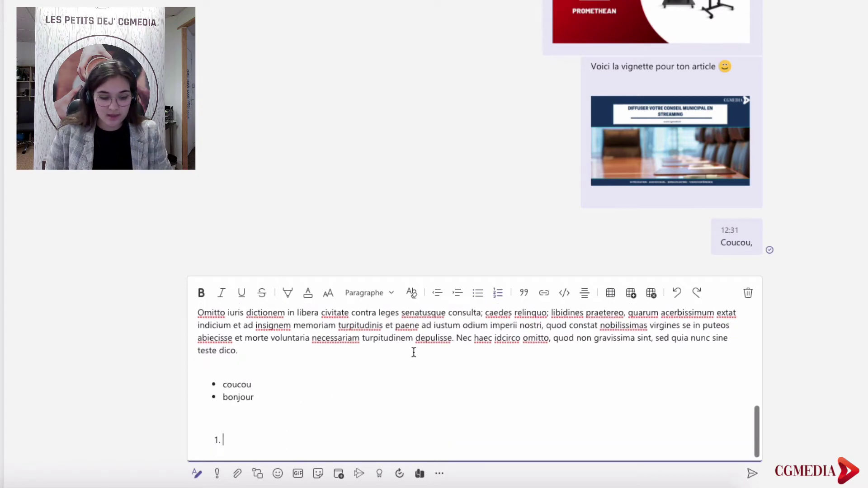
pyautogui.write('A')
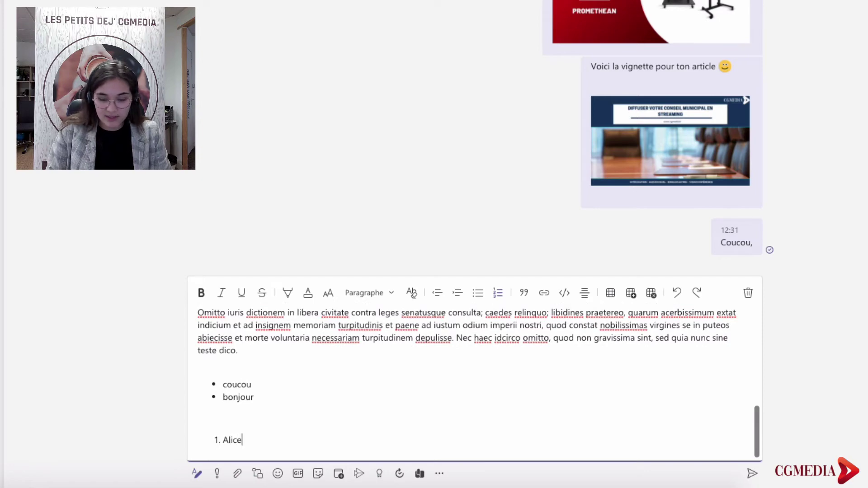
pyautogui.write('lice')
pyautogui.press('Return')
pyautogui.write('Morga')
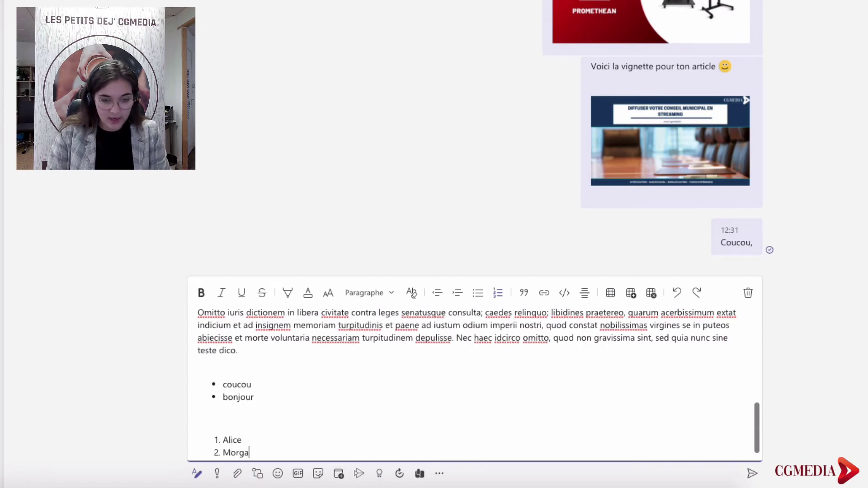
pyautogui.write('ne')
pyautogui.press('Return')
pyautogui.write('Camille')
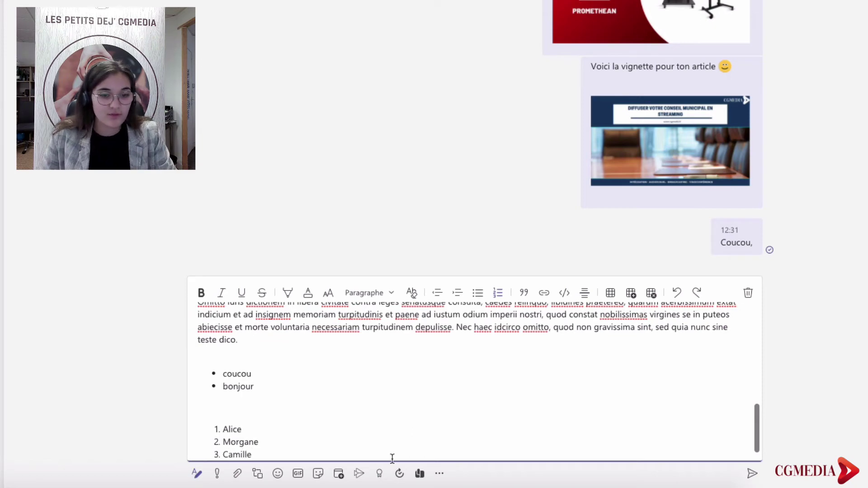
pyautogui.scroll(-1, 238, 427)
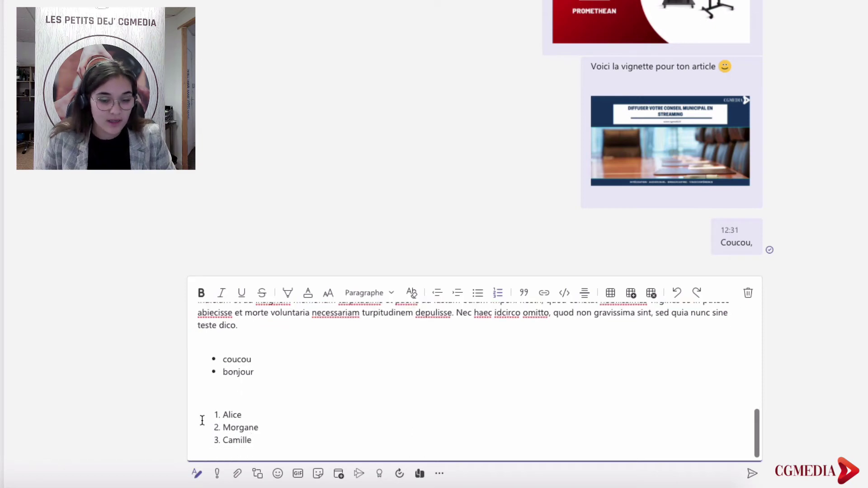
pyautogui.press('Return')
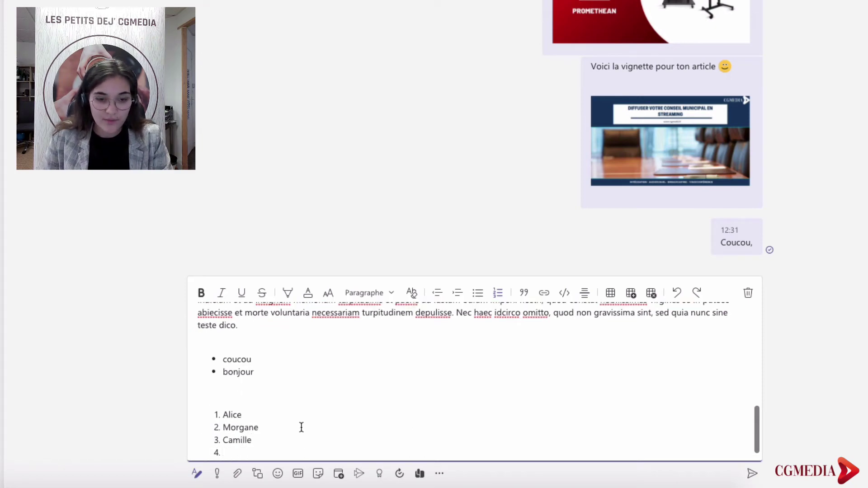
pyautogui.press('Return')
# Add a quote block below the numbered list containing a copy of the third paragraph's ending from "statuam non haberet", and continue below it
pyautogui.scroll(1, 292, 423)
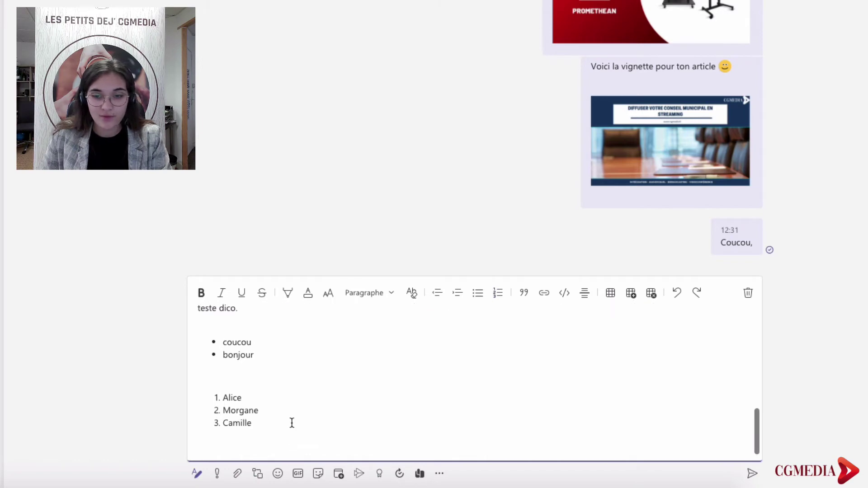
pyautogui.scroll(-1, 293, 424)
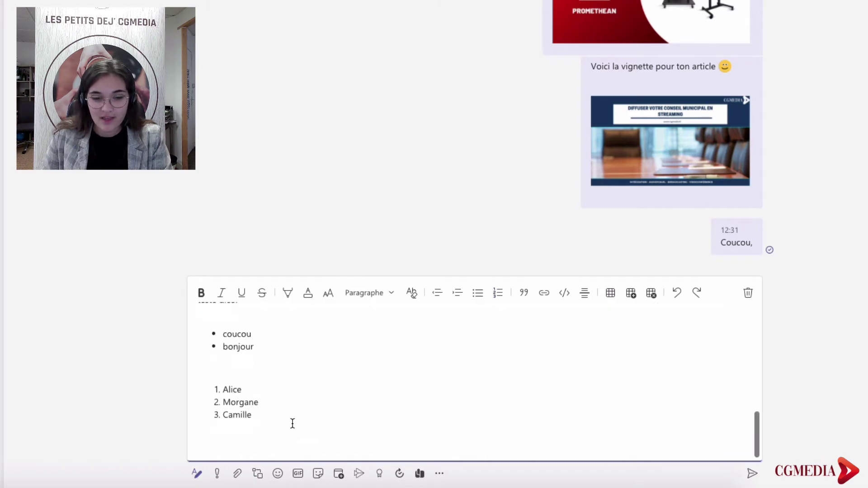
pyautogui.click(523, 294)
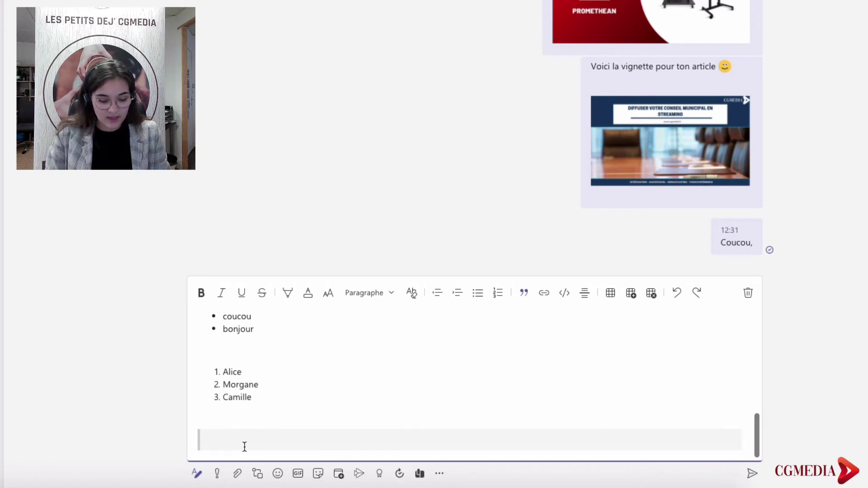
pyautogui.write('d')
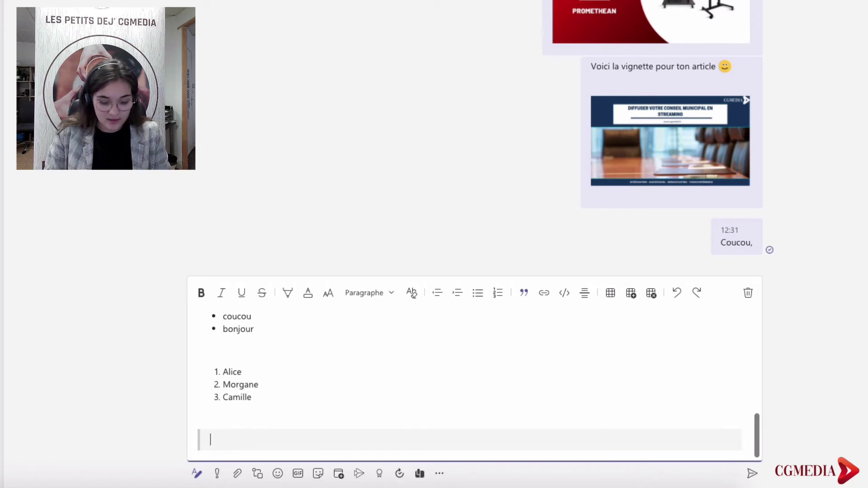
pyautogui.hotkey('ctrl', 'v')
pyautogui.scroll(-3, 272, 362)
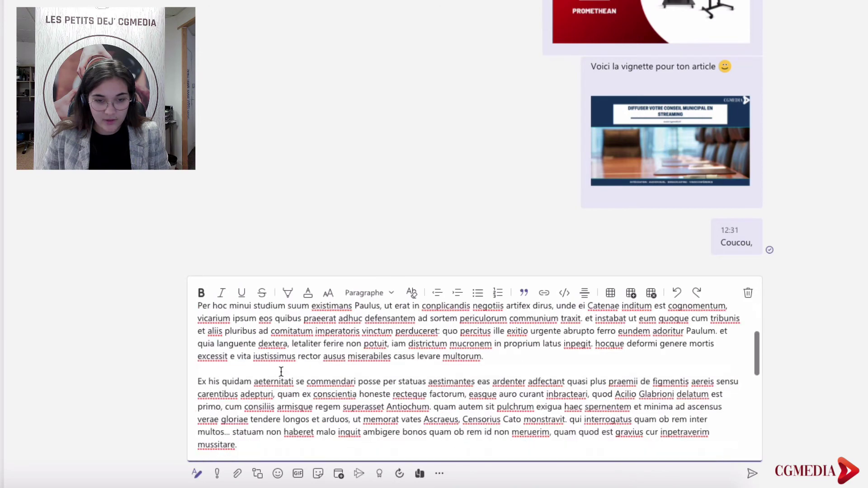
pyautogui.moveTo(238, 443); pyautogui.dragTo(234, 435)
pyautogui.hotkey('ctrl', 'c')
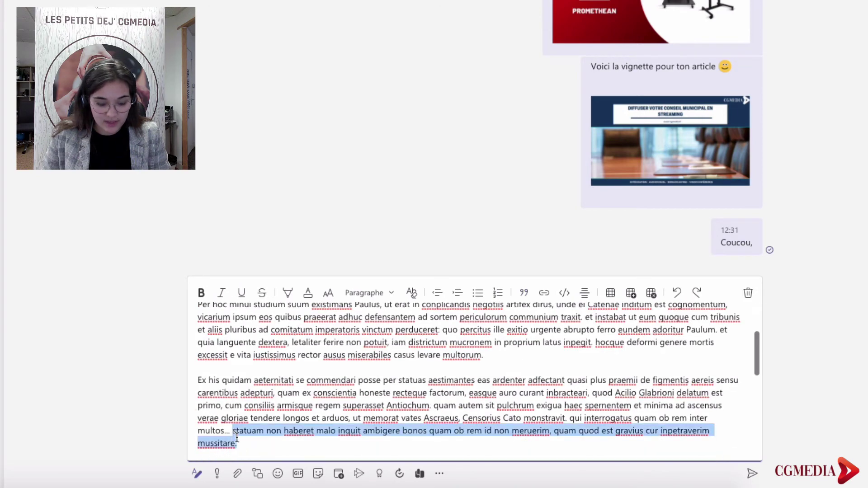
pyautogui.hotkey('ctrl', 'z')
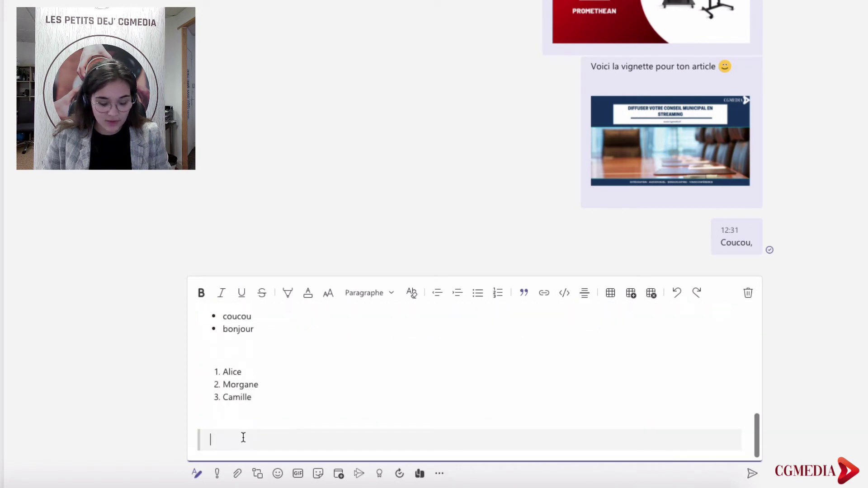
pyautogui.hotkey('ctrl', 'v')
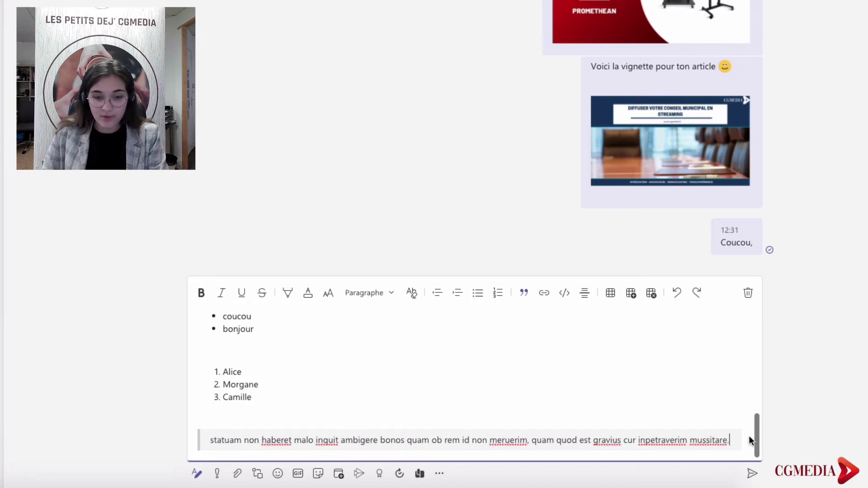
pyautogui.press('Return')
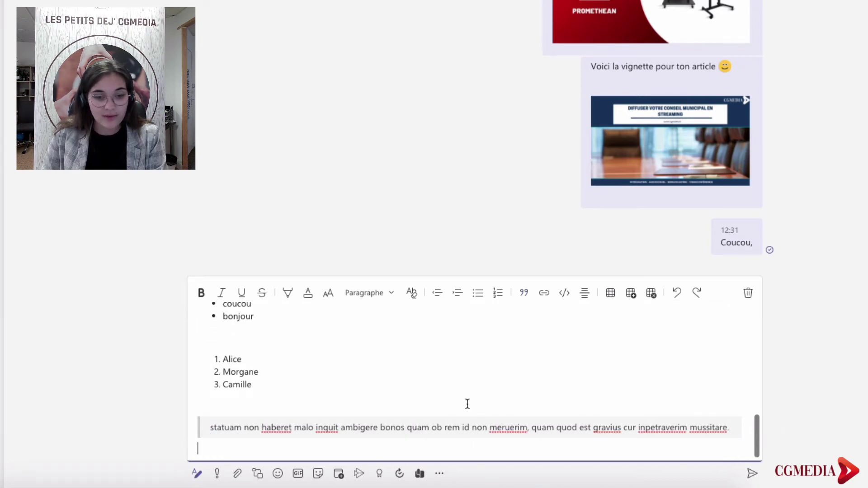
pyautogui.press('Return')
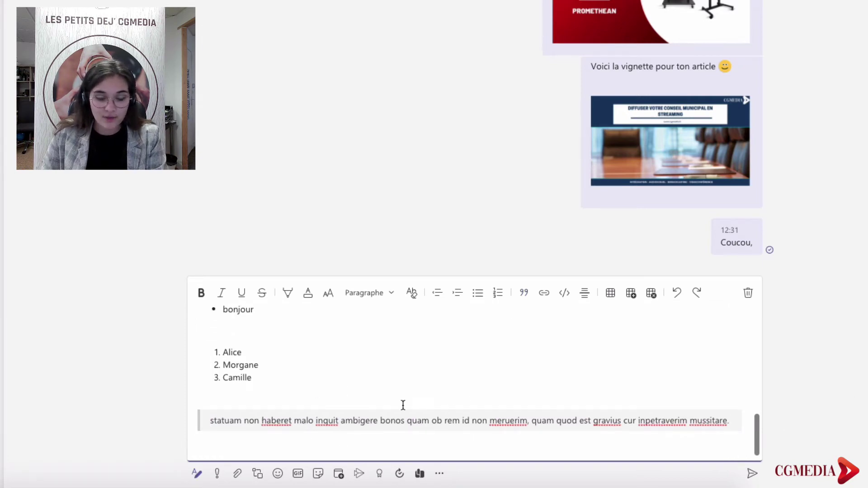
pyautogui.click(544, 298)
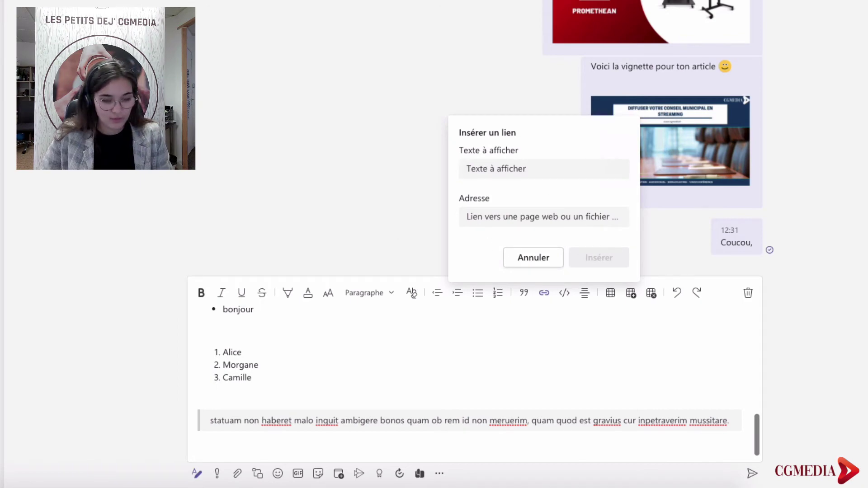
pyautogui.click(486, 225)
pyautogui.click(462, 218)
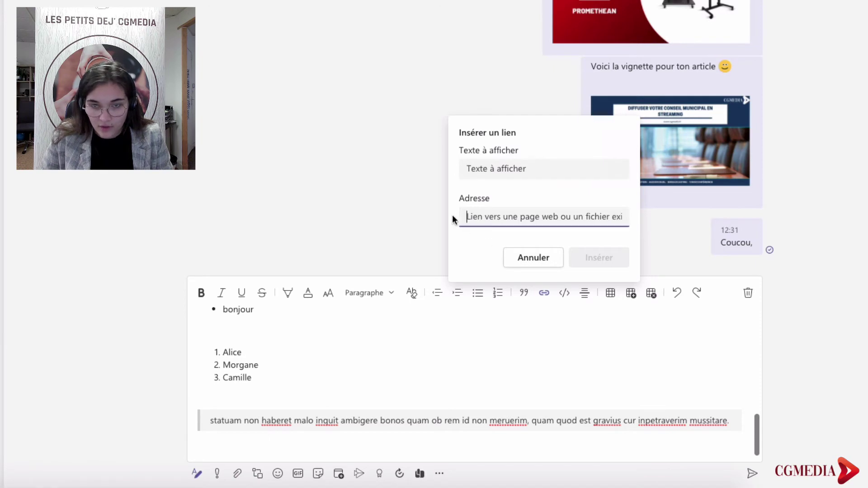
pyautogui.write('https://www.cgmedia.fr/')
pyautogui.click(543, 164)
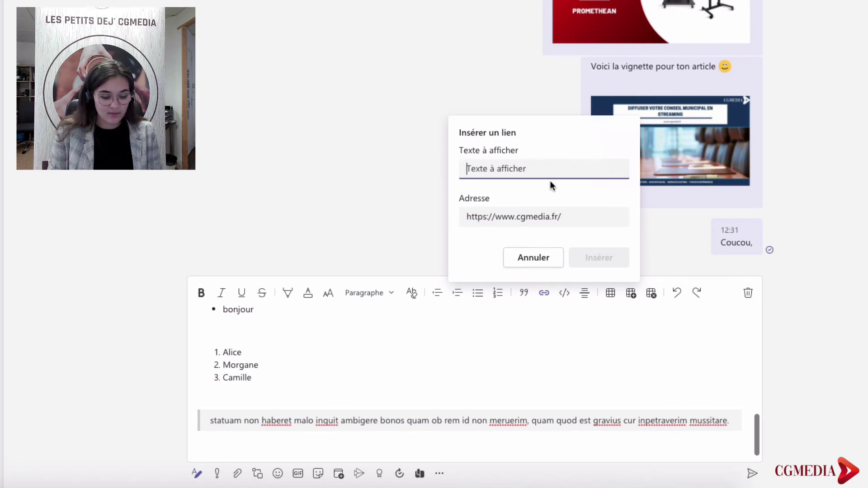
pyautogui.write('CGMEDIA')
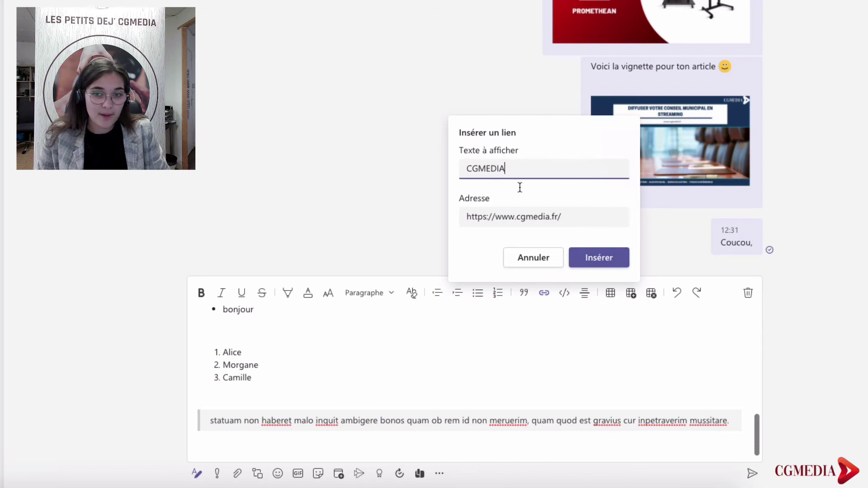
pyautogui.click(606, 256)
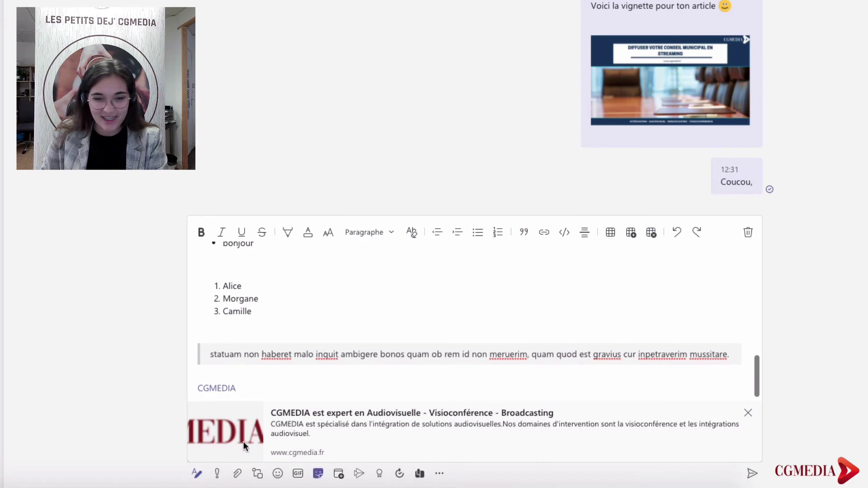
# Open a new code snippet below the CGMEDIA link, browse the available programming languages, and cancel without inserting it
pyautogui.press('Return')
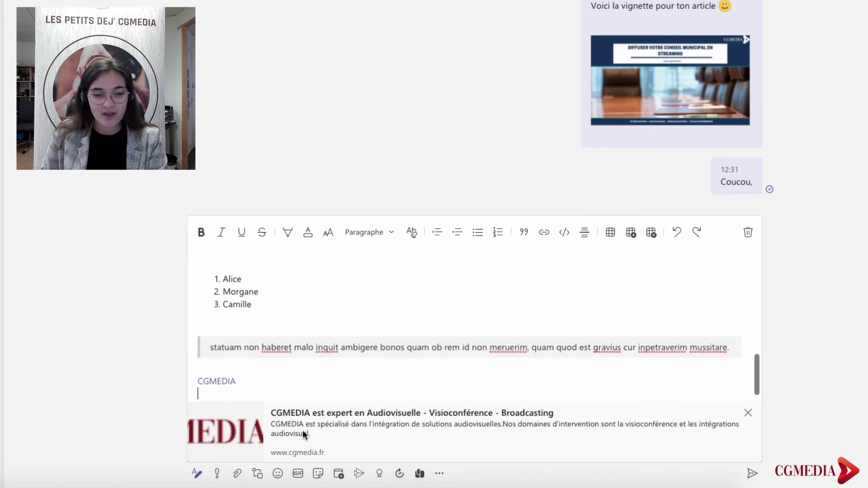
pyautogui.click(567, 233)
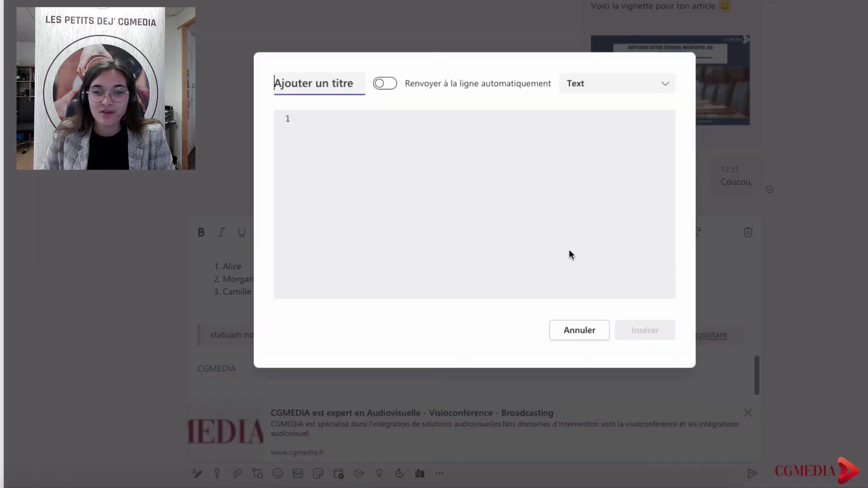
pyautogui.click(642, 86)
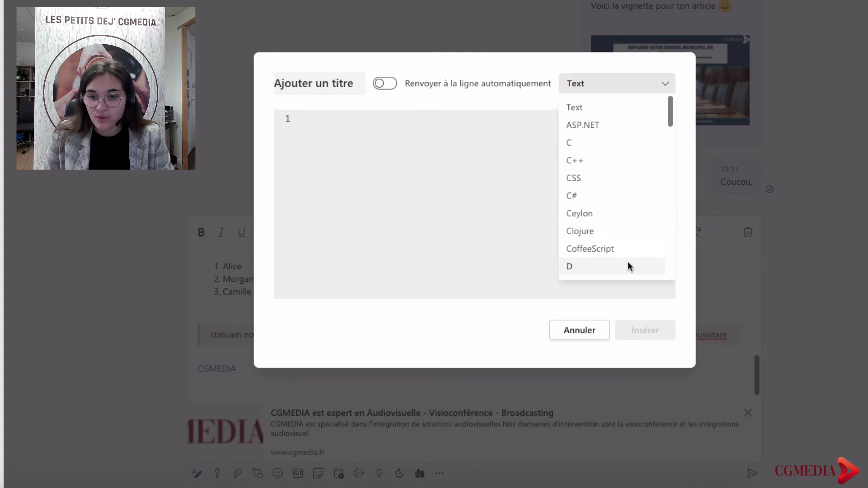
pyautogui.scroll(-8, 627, 253)
pyautogui.scroll(2, 628, 247)
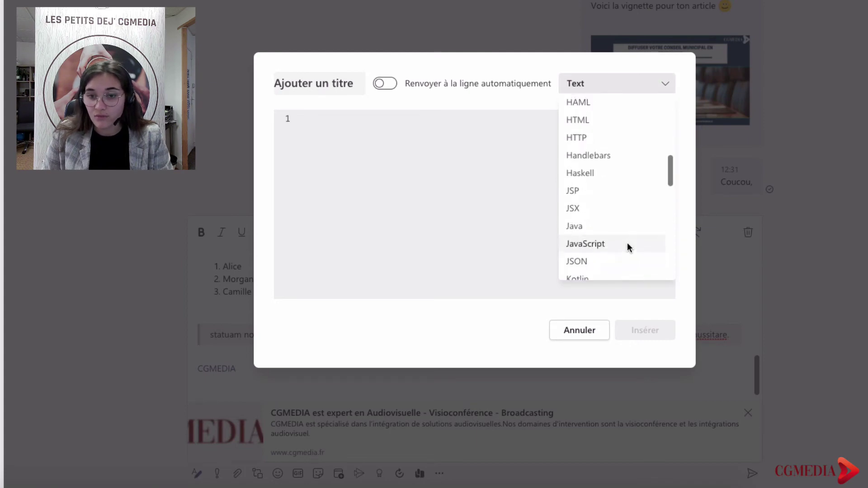
pyautogui.scroll(5, 627, 235)
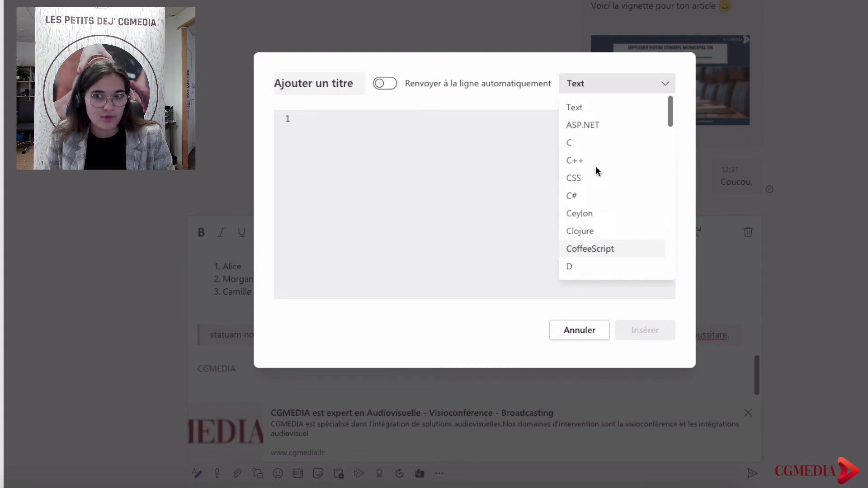
pyautogui.click(580, 330)
# Insert four horizontal lines below the CGMEDIA link and continue on an empty line beneath them
pyautogui.scroll(-2, 636, 324)
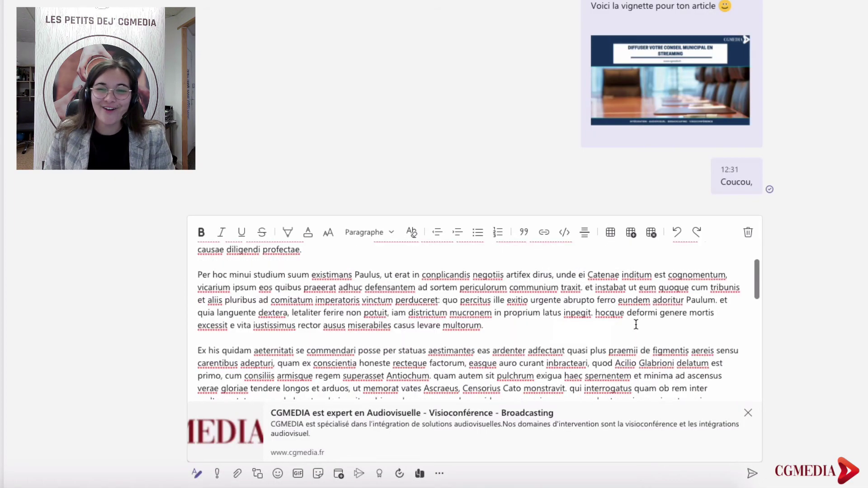
pyautogui.scroll(-5, 636, 324)
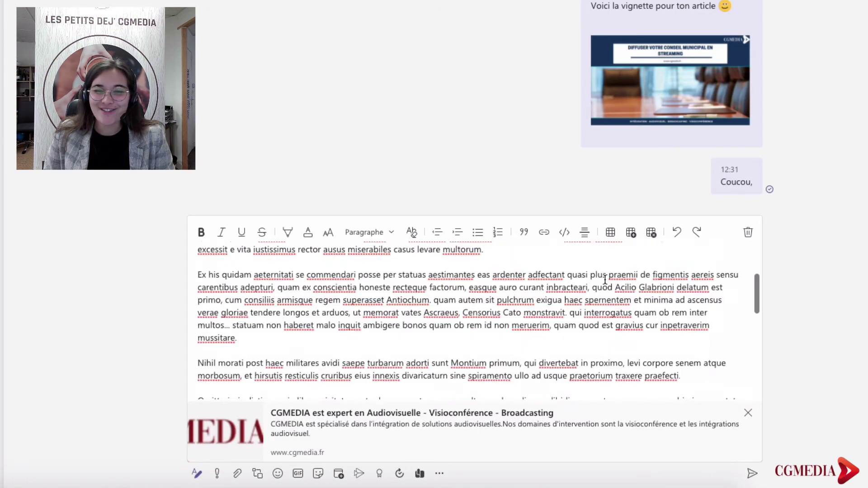
pyautogui.click(585, 233)
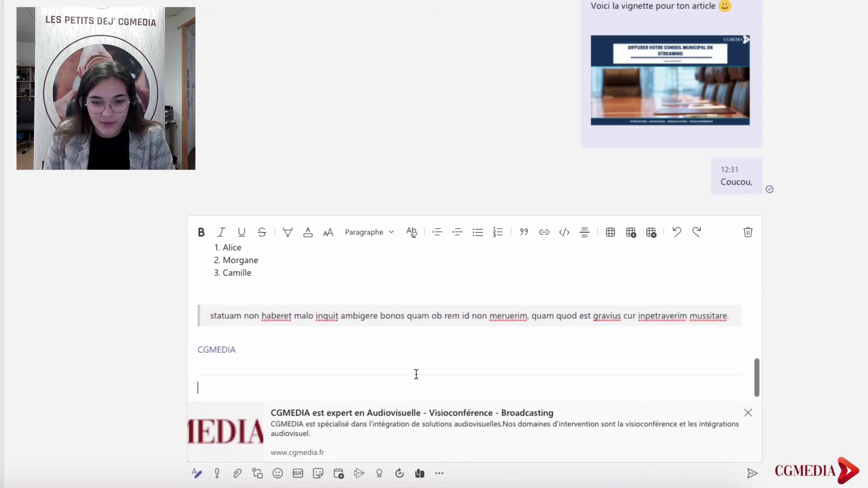
pyautogui.click(585, 233)
pyautogui.click(585, 233)
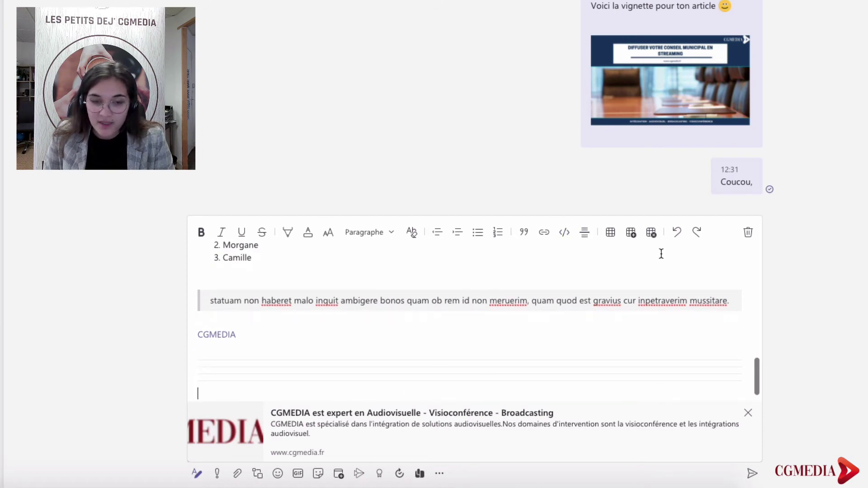
pyautogui.click(657, 396)
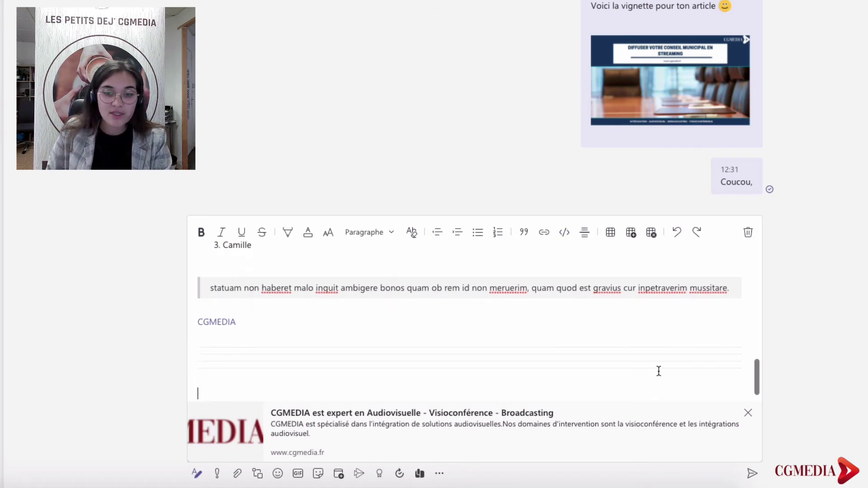
# Insert a table of four columns and three rows below the horizontal lines, and add a column to the right of its second column
pyautogui.click(614, 238)
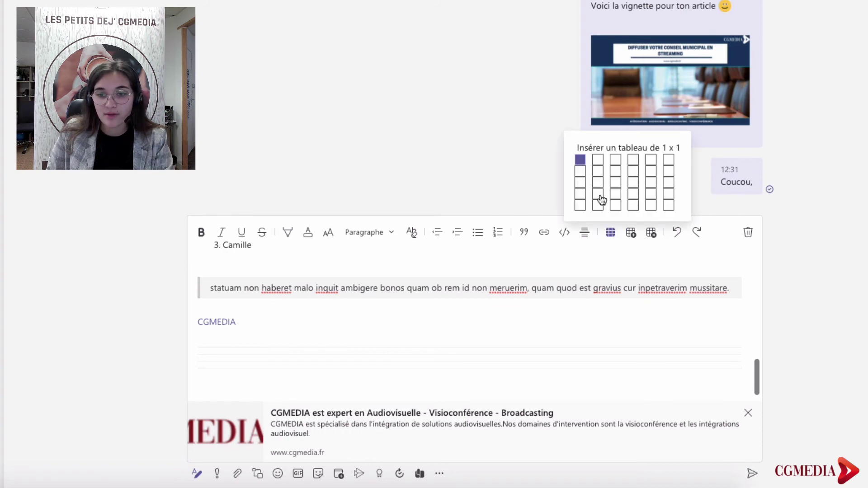
pyautogui.click(633, 183)
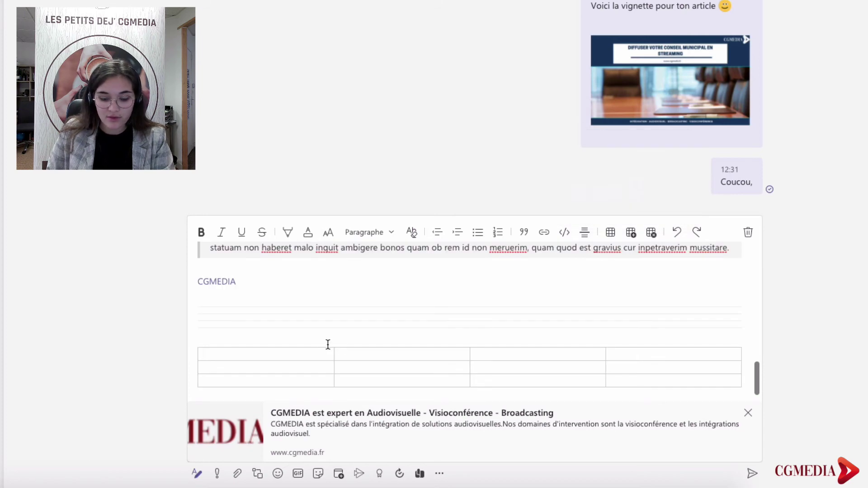
pyautogui.click(632, 233)
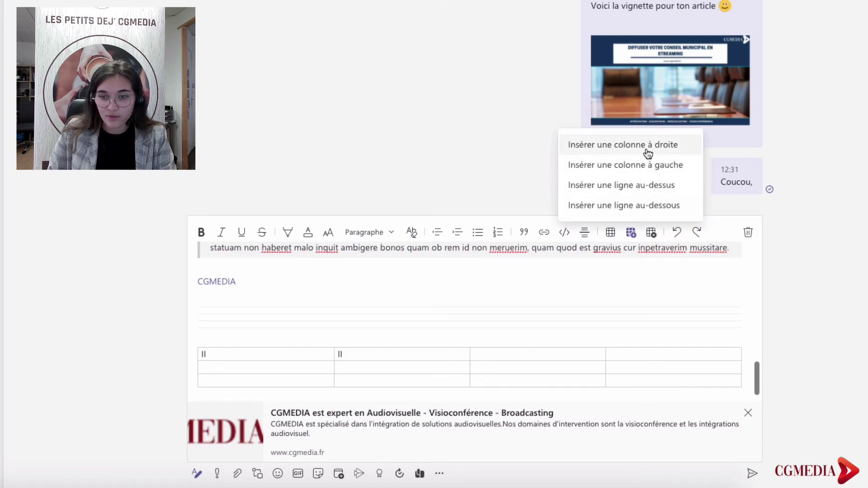
pyautogui.click(647, 150)
# Insert a new row above the table's first row
pyautogui.click(611, 233)
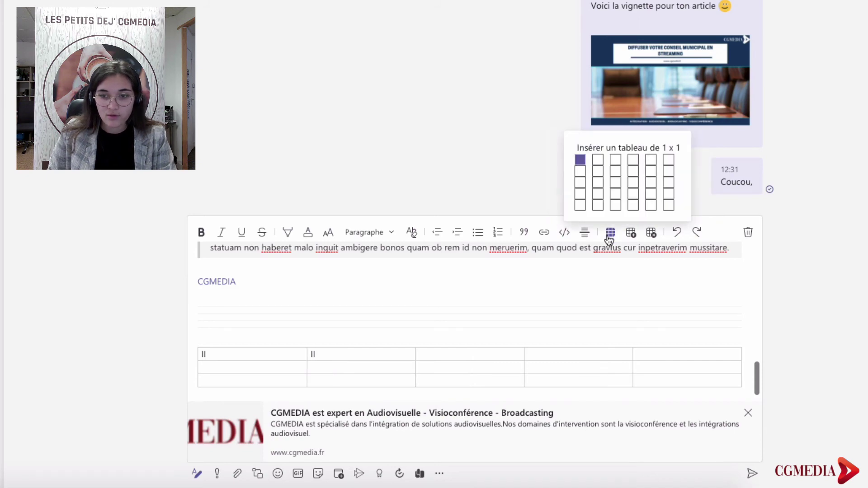
pyautogui.click(631, 236)
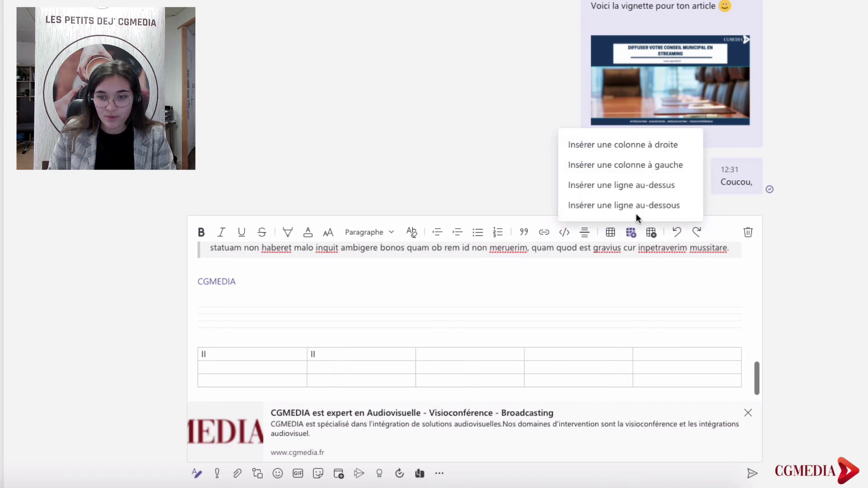
pyautogui.click(643, 189)
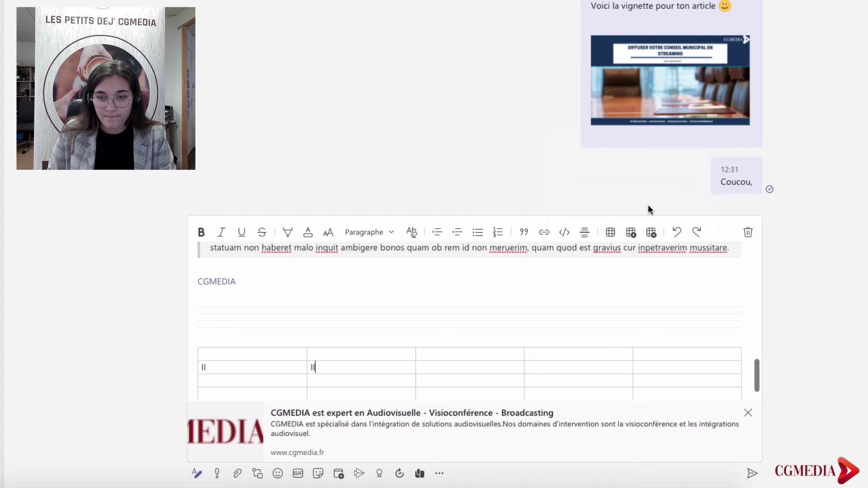
# Delete the table's second column and review the other table deletion options without using them
pyautogui.click(652, 234)
pyautogui.click(659, 175)
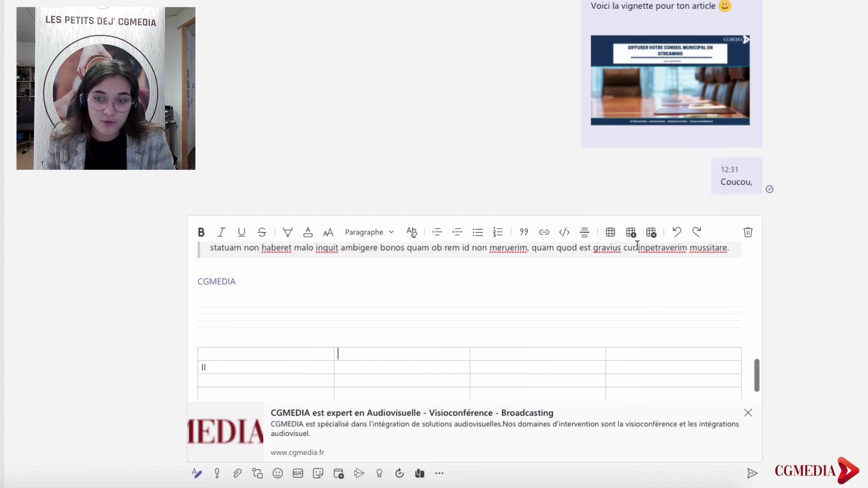
pyautogui.click(652, 234)
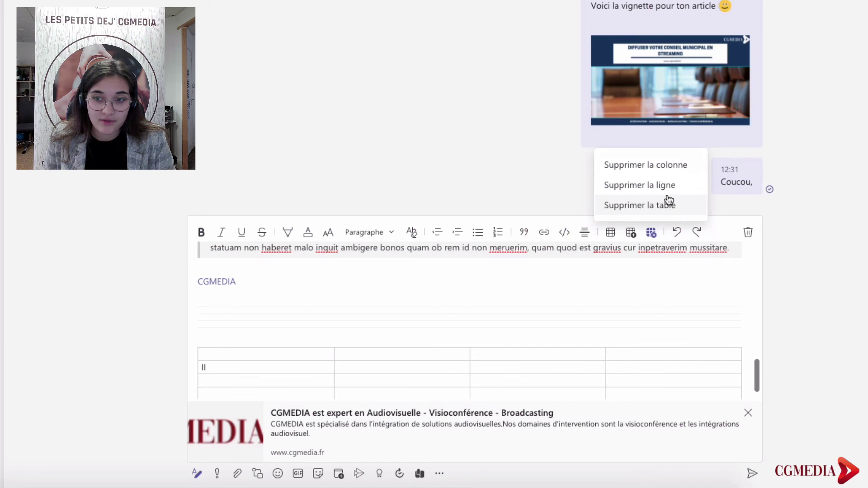
pyautogui.click(648, 277)
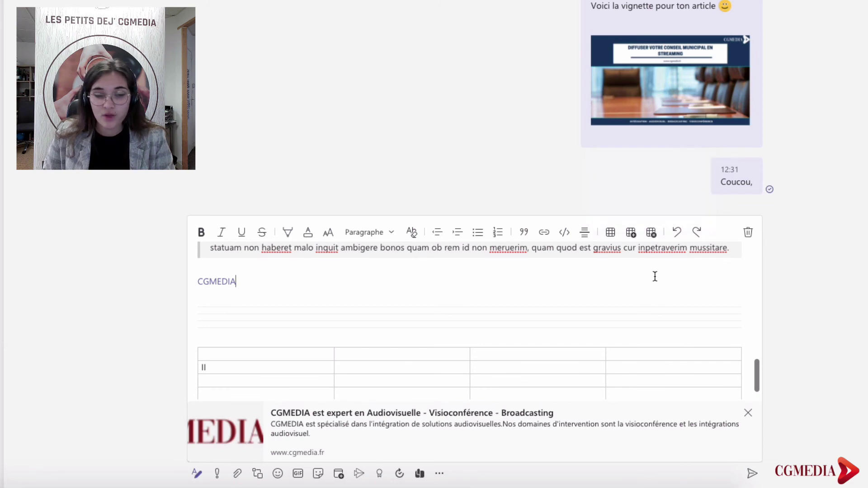
# Undo the recent table edits, including the column deletion and the row insertion, and redo the last undone edit
pyautogui.click(677, 232)
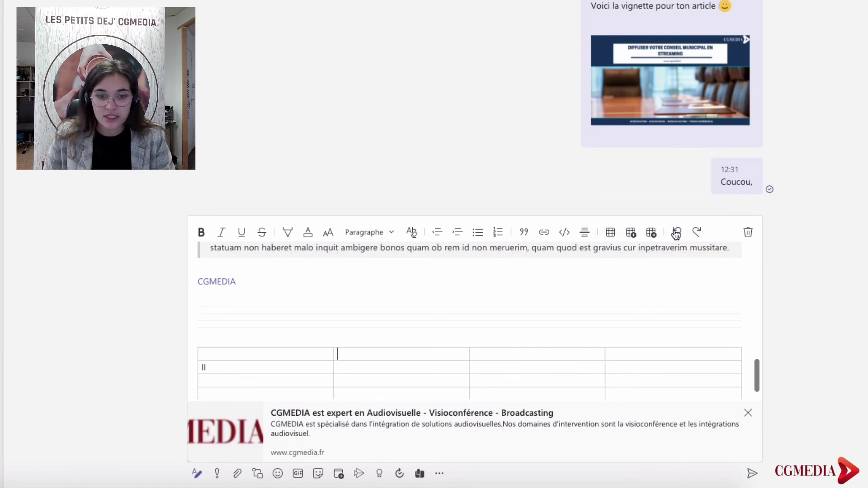
pyautogui.click(676, 233)
pyautogui.click(676, 233)
pyautogui.click(677, 233)
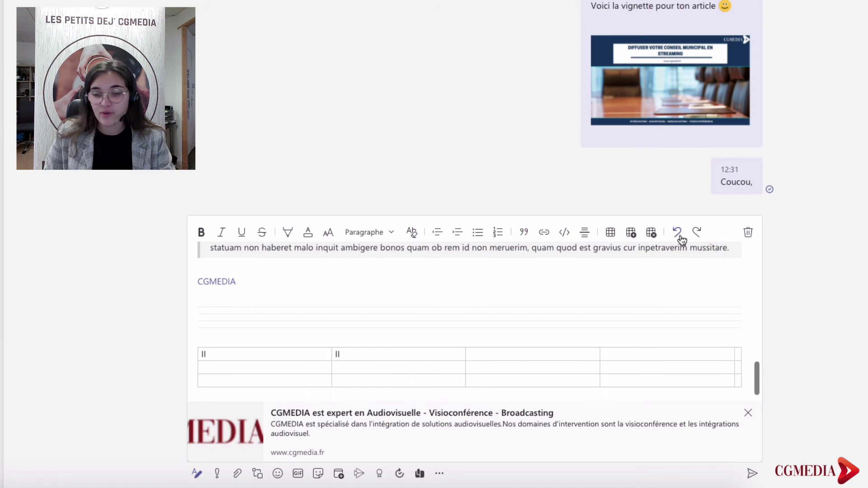
pyautogui.click(695, 235)
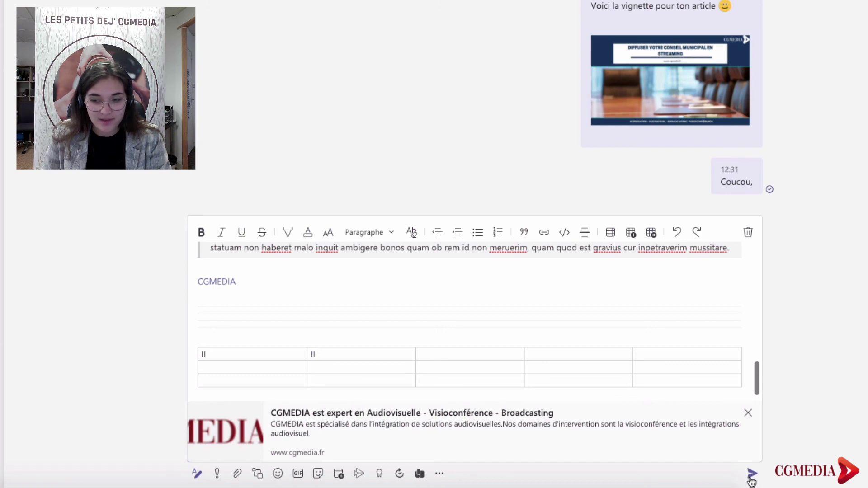
# Delete the whole message draft and confirm the deletion
pyautogui.click(748, 232)
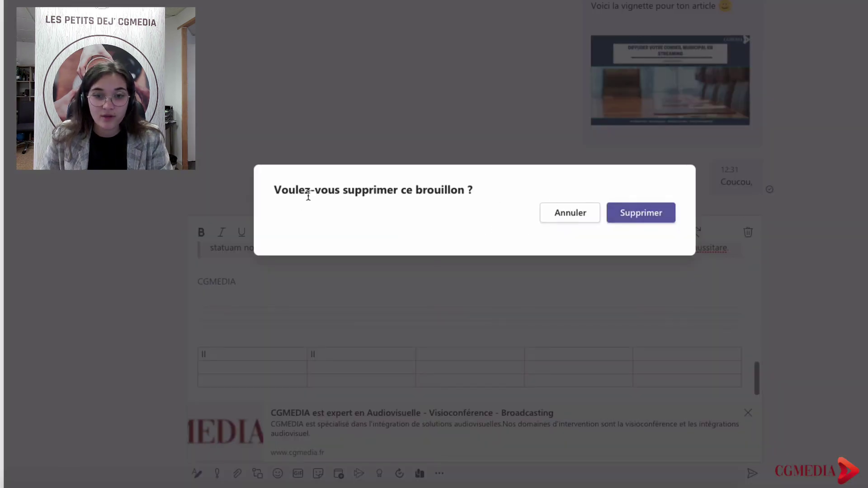
pyautogui.click(668, 215)
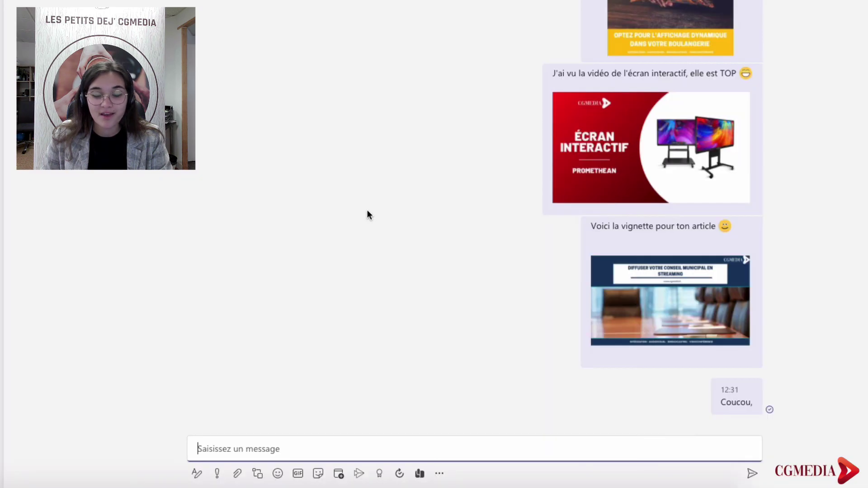